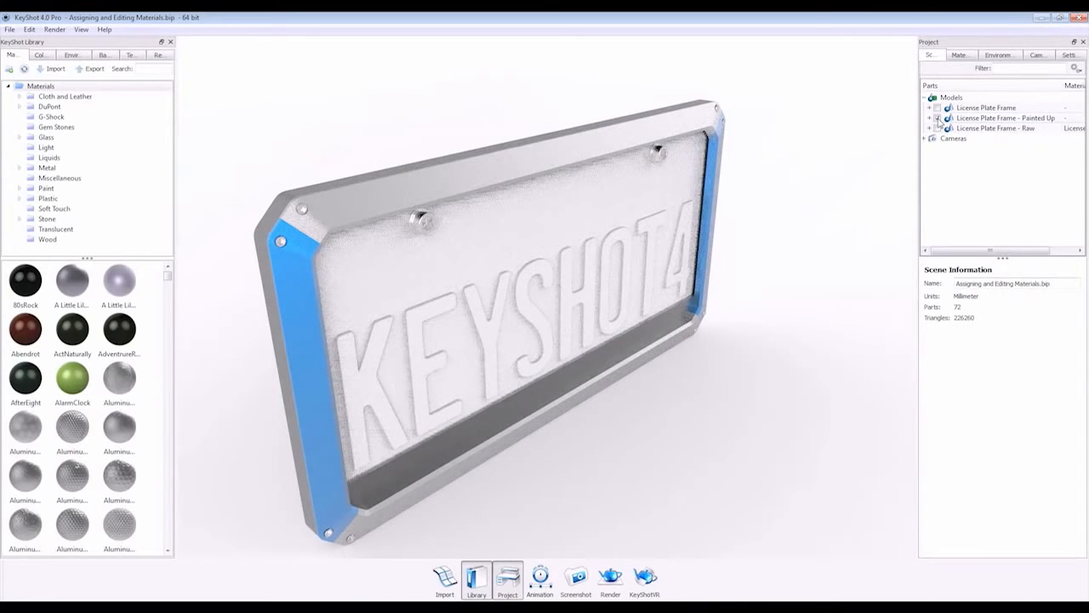
# Hide the Painted Up and Raw license plate models and show only the original License Plate Frame model
pyautogui.click(938, 128)
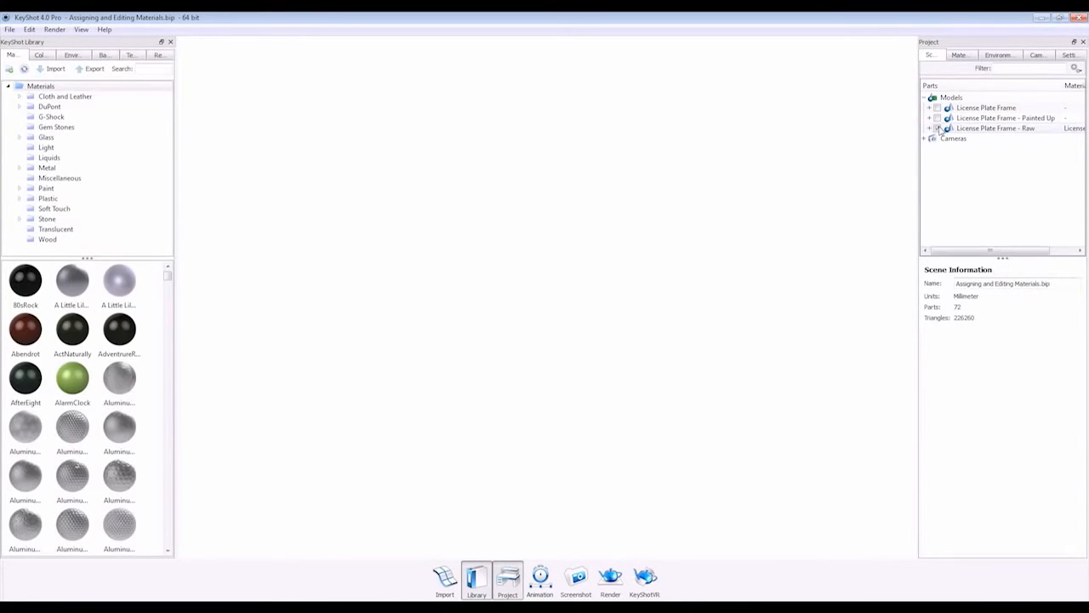
pyautogui.click(938, 128)
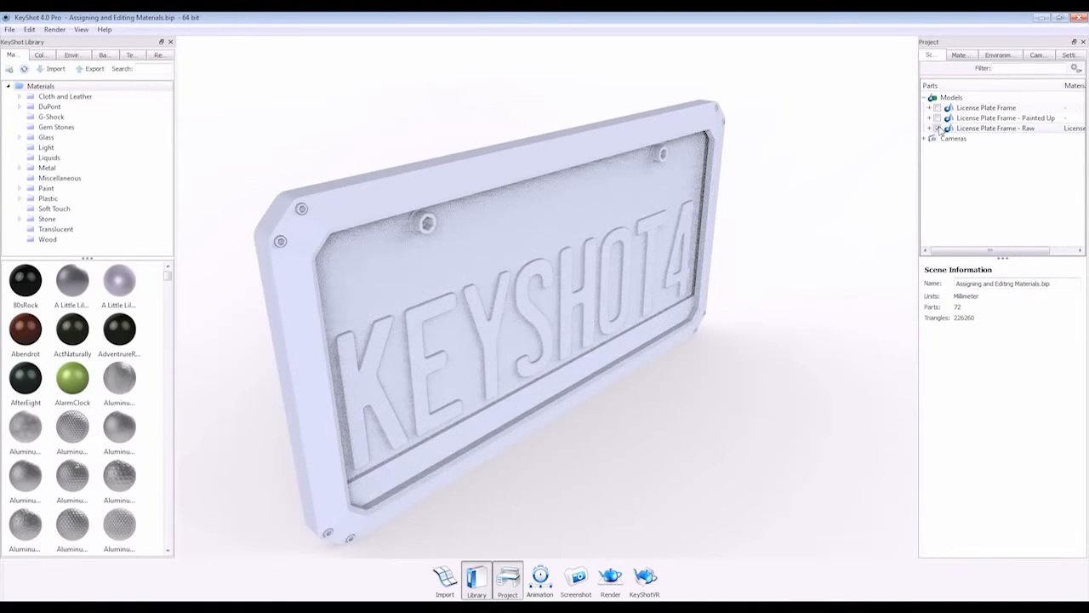
pyautogui.click(937, 127)
pyautogui.click(937, 107)
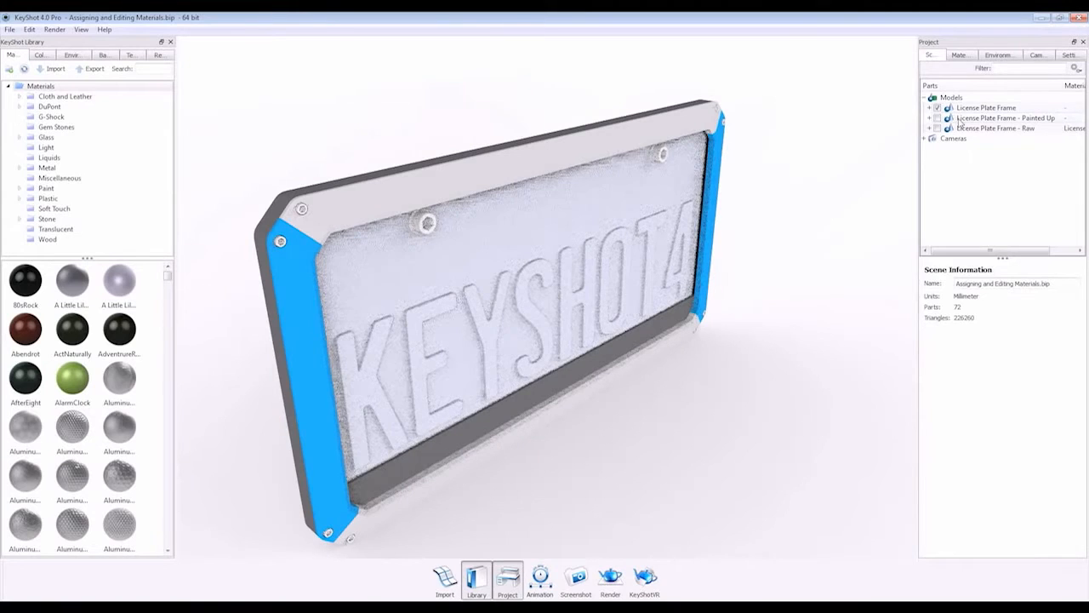
# Delete the "License Plate Frame - Painted Up" and "License Plate Frame - Raw" models from the scene
pyautogui.click(961, 119)
pyautogui.keyDown('shift'); pyautogui.click(966, 129); pyautogui.keyUp('shift')
pyautogui.rightClick(965, 130)
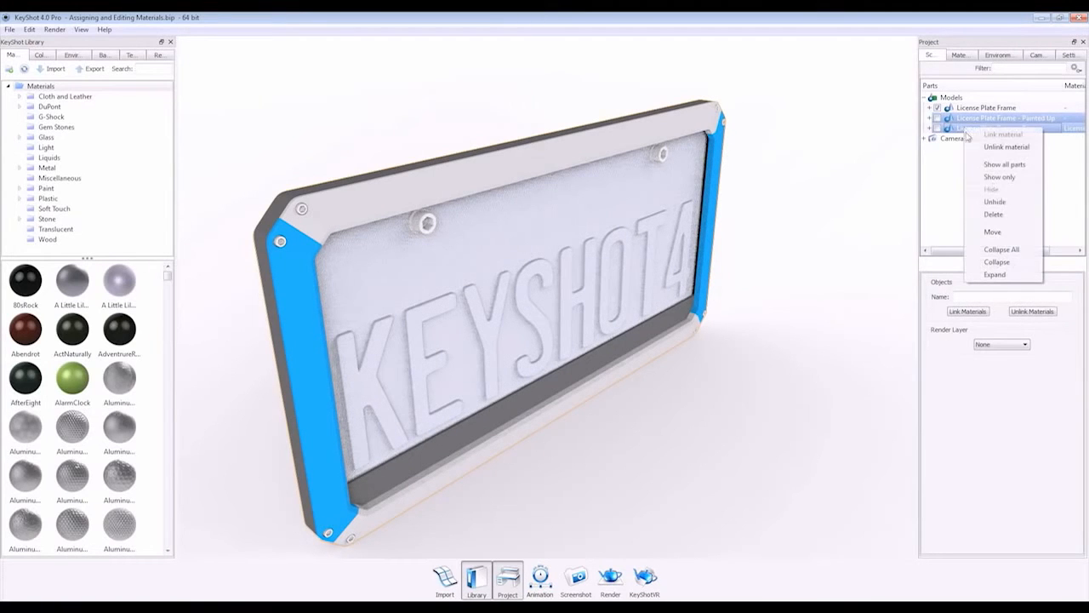
pyautogui.click(1005, 217)
pyautogui.click(551, 323)
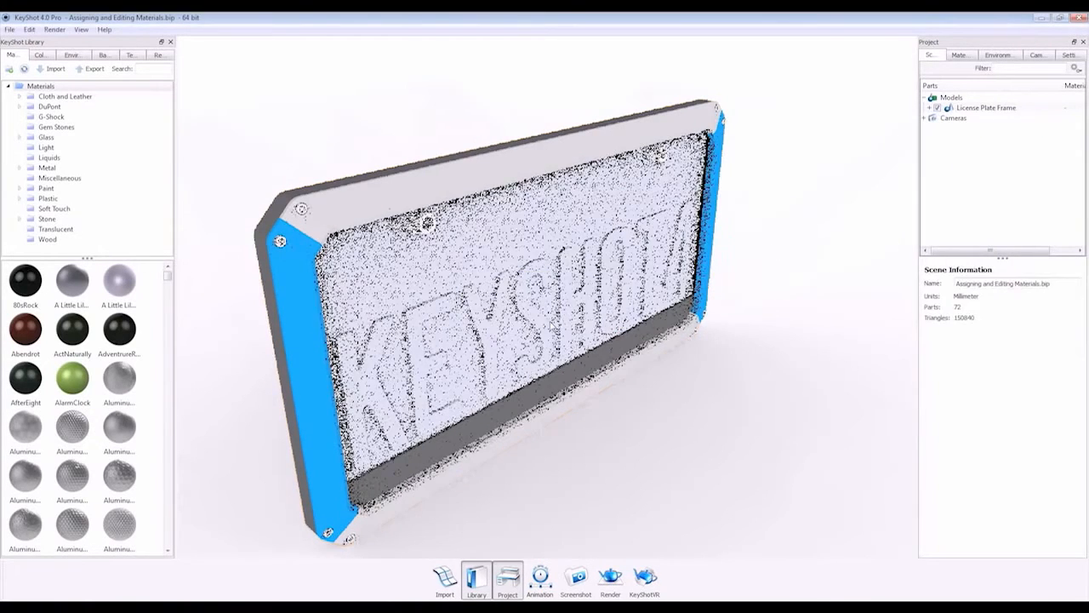
# Apply a black Anodized material from the library to the dark back plate area below the license plate
pyautogui.moveTo(551, 323); pyautogui.dragTo(600, 320)
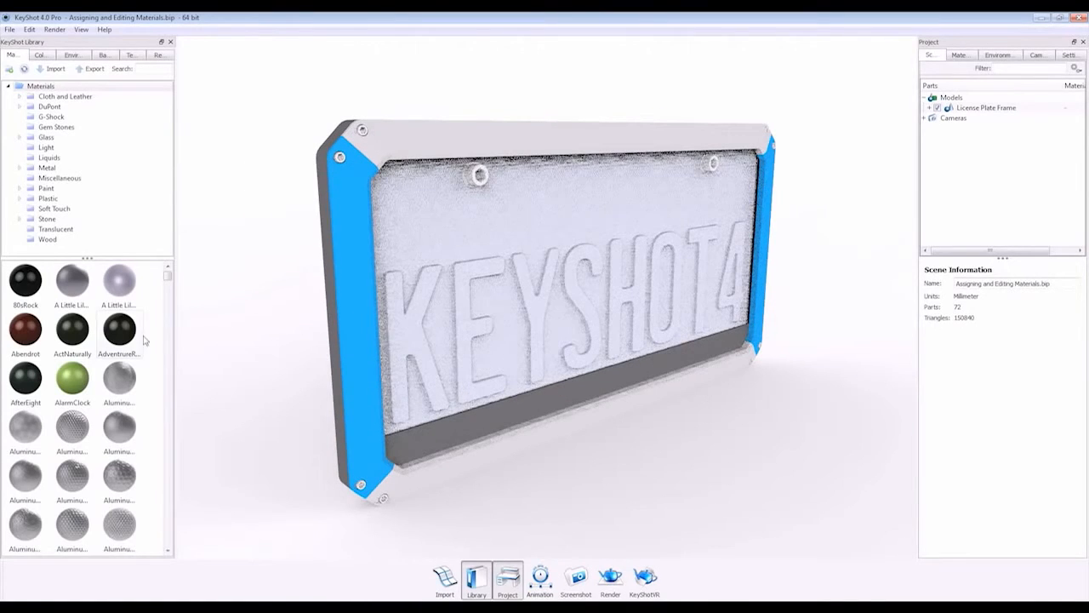
pyautogui.scroll(-5, 132, 347)
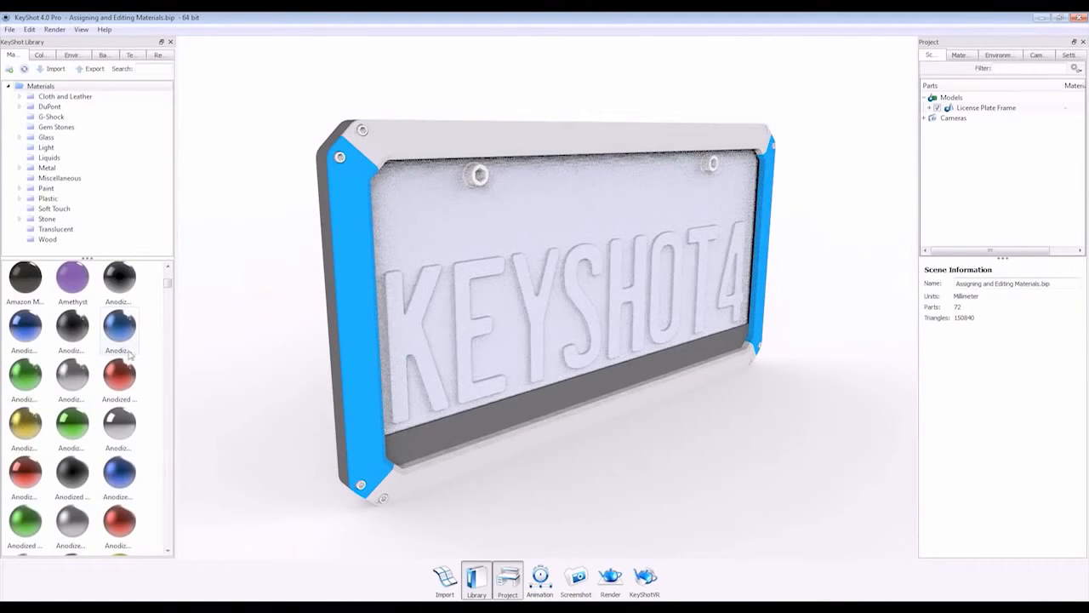
pyautogui.moveTo(73, 492); pyautogui.dragTo(482, 416)
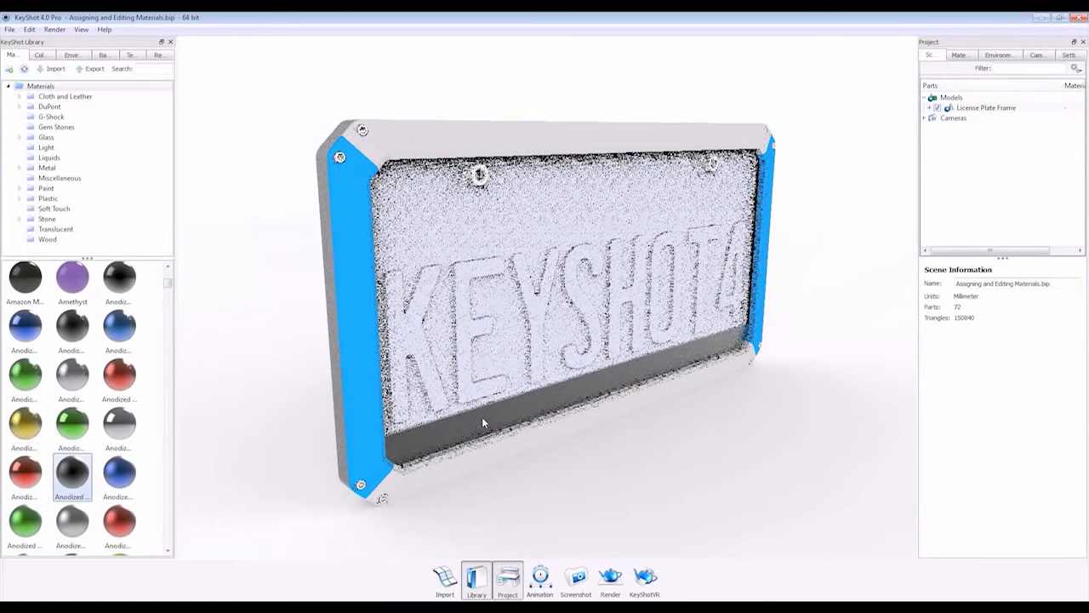
# Apply the grey Rough Anodized metal to the upper and lower sections of the license plate frame
pyautogui.click(18, 168)
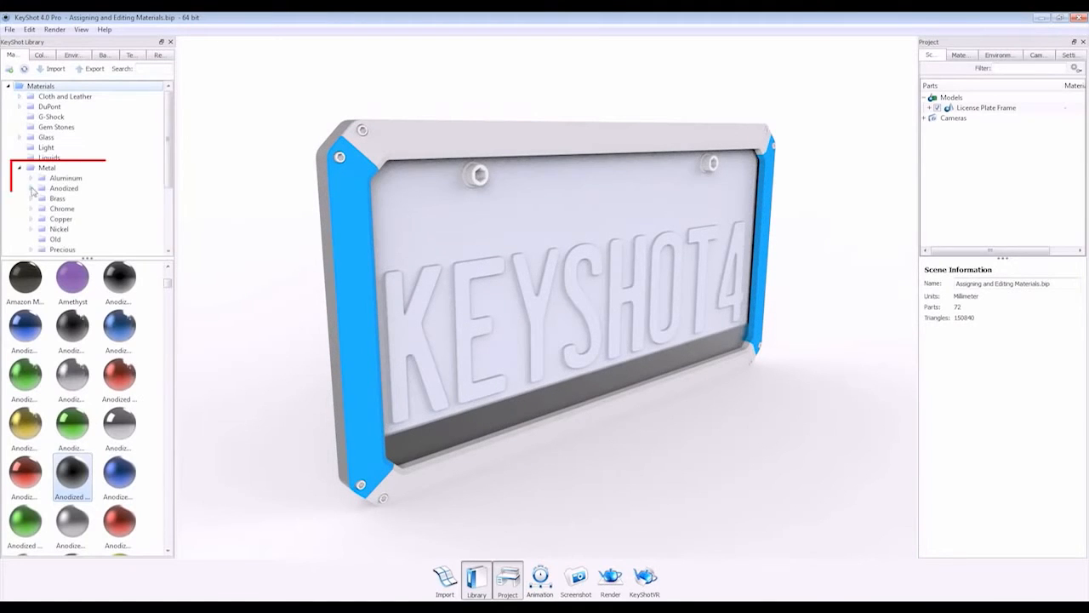
pyautogui.click(31, 188)
pyautogui.click(70, 219)
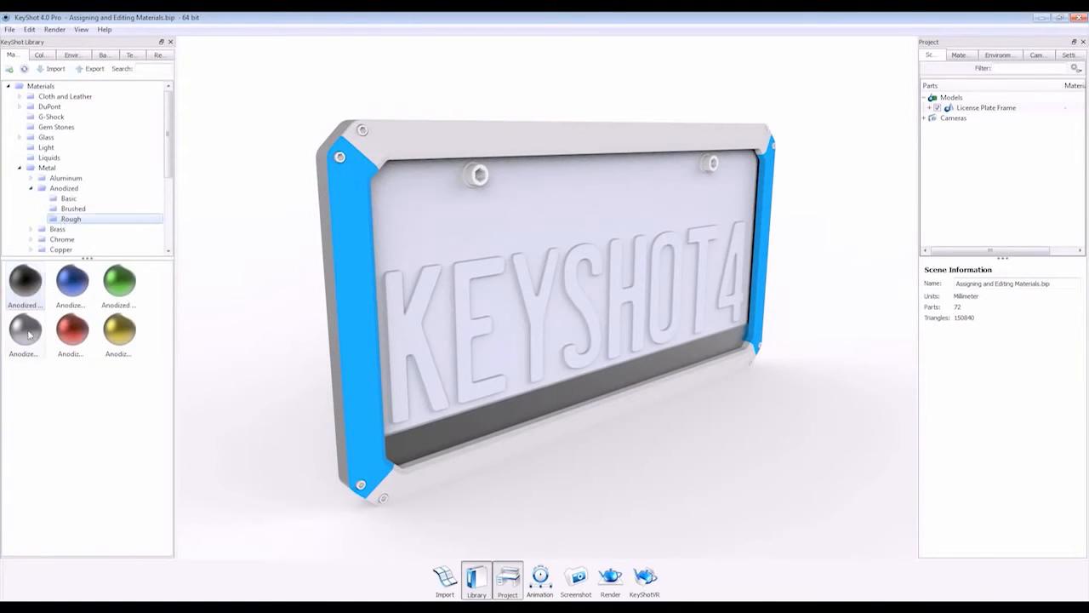
pyautogui.moveTo(26, 330); pyautogui.dragTo(428, 458)
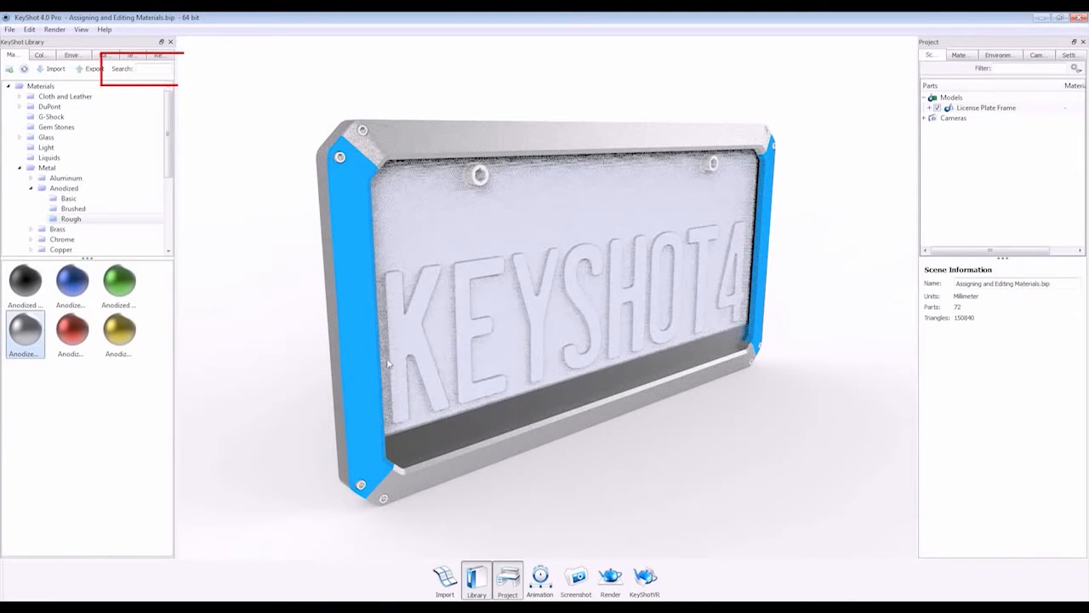
# Search the material library for "metallic paint white" and apply that paint to the license plate
pyautogui.click(164, 68)
pyautogui.write('metall')
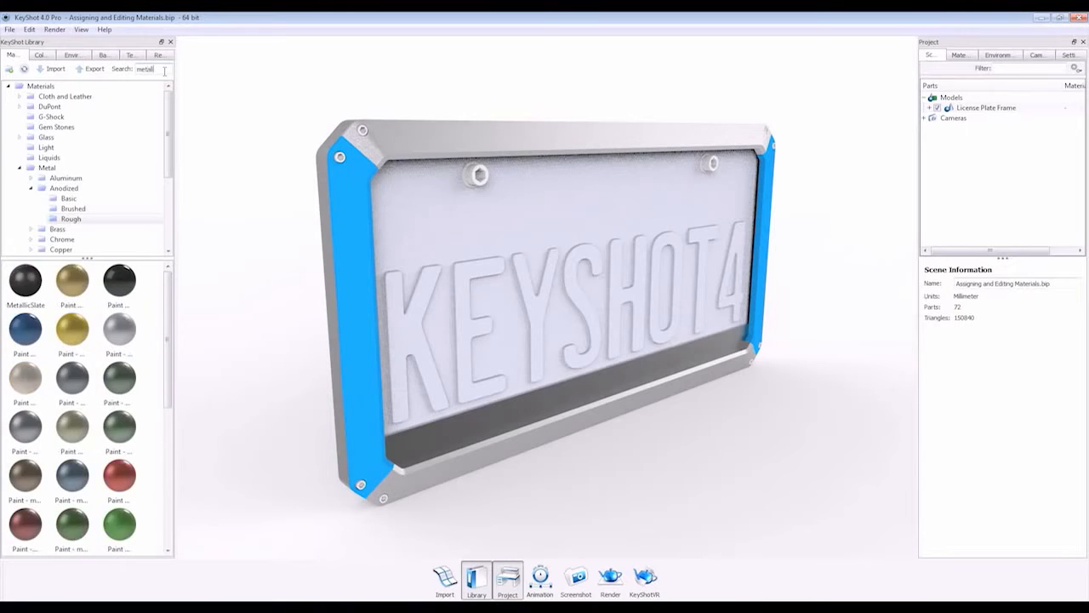
pyautogui.write('ic paint white')
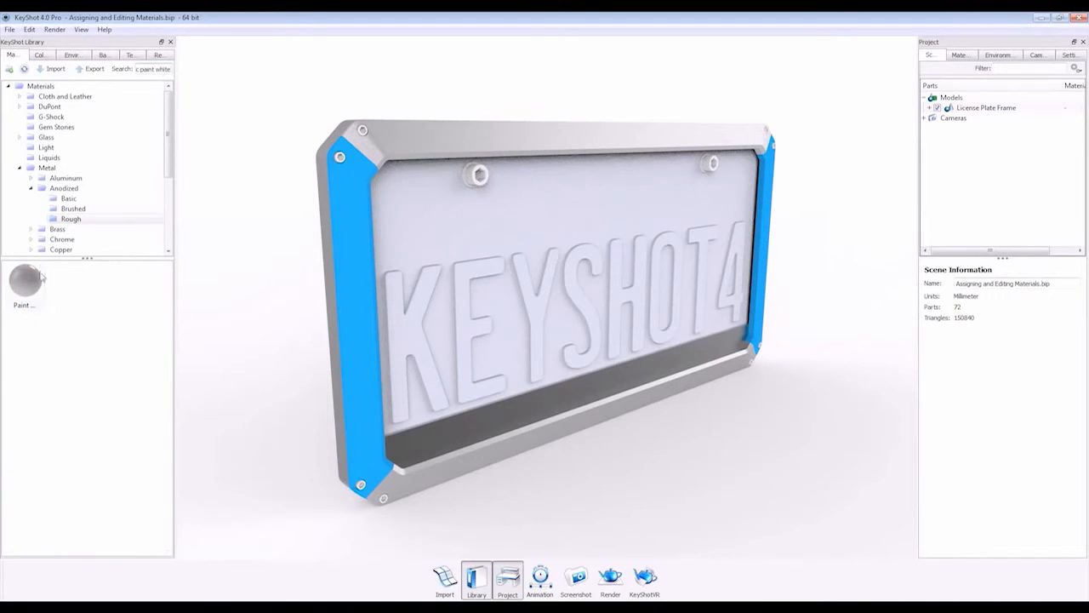
pyautogui.moveTo(25, 280); pyautogui.dragTo(608, 304)
# Find chrome materials in the library and apply a bright chrome to the frame's screws and hardware
pyautogui.moveTo(72, 280); pyautogui.dragTo(442, 170)
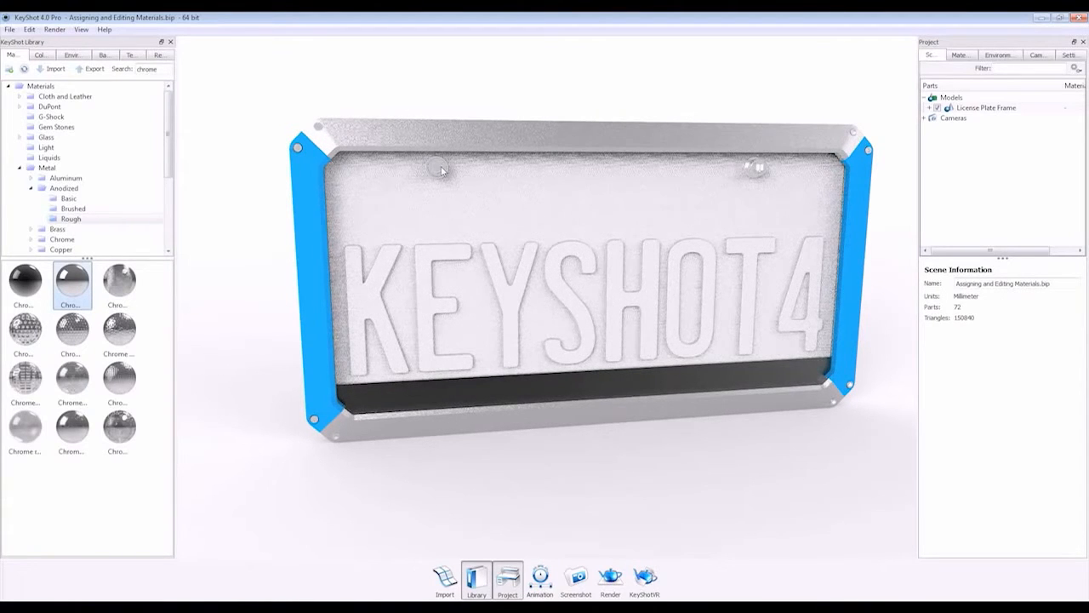
pyautogui.scroll(2, 582, 217)
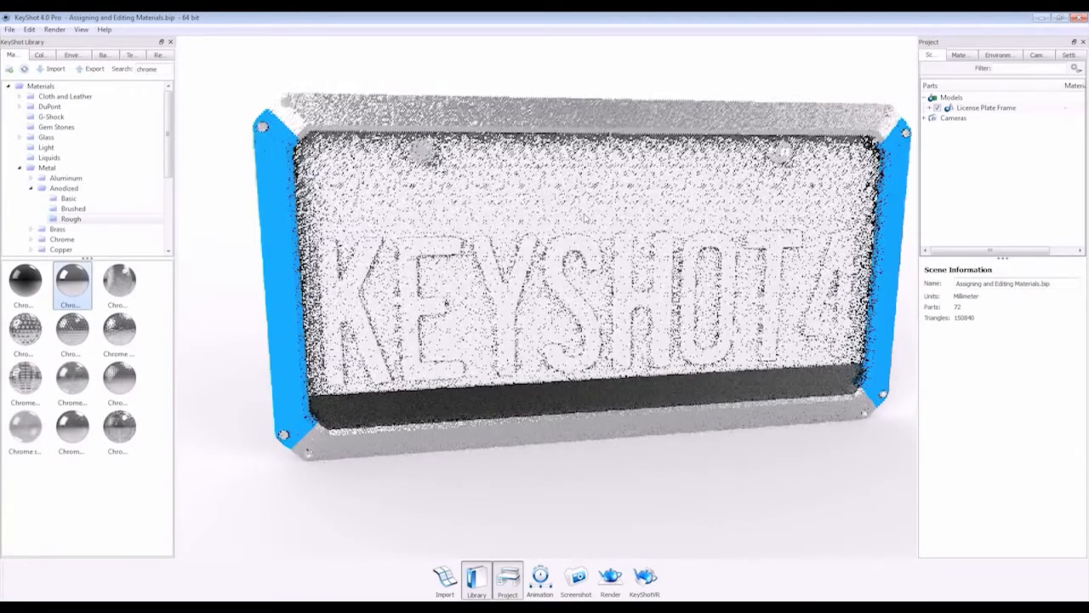
pyautogui.moveTo(572, 231); pyautogui.dragTo(536, 288, button='middle')
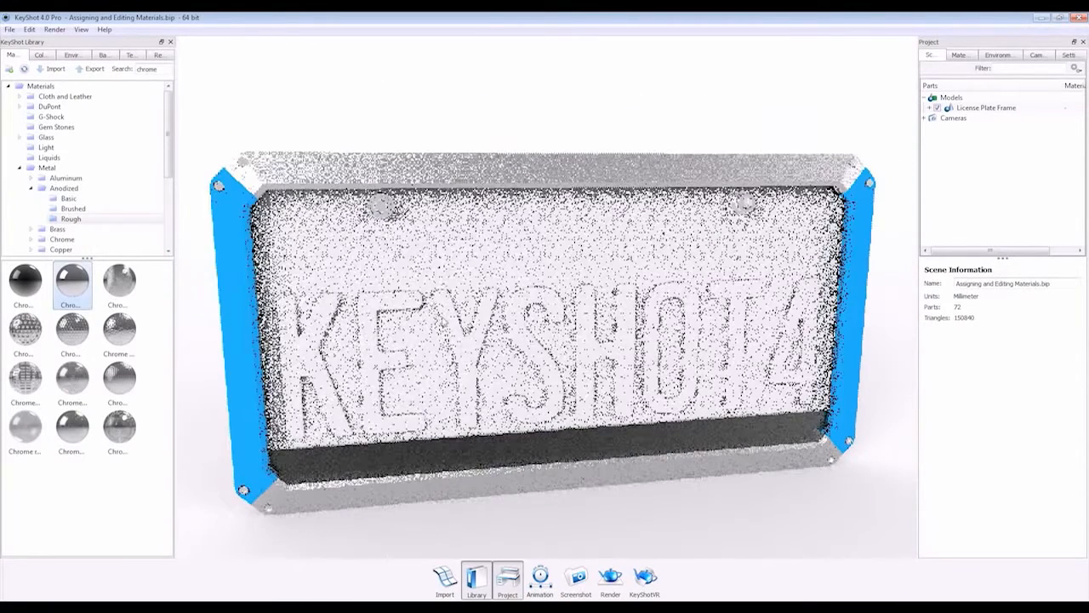
# Unlink the material of the plate's upper-left screw and apply black chrome to that part only
pyautogui.rightClick(379, 210)
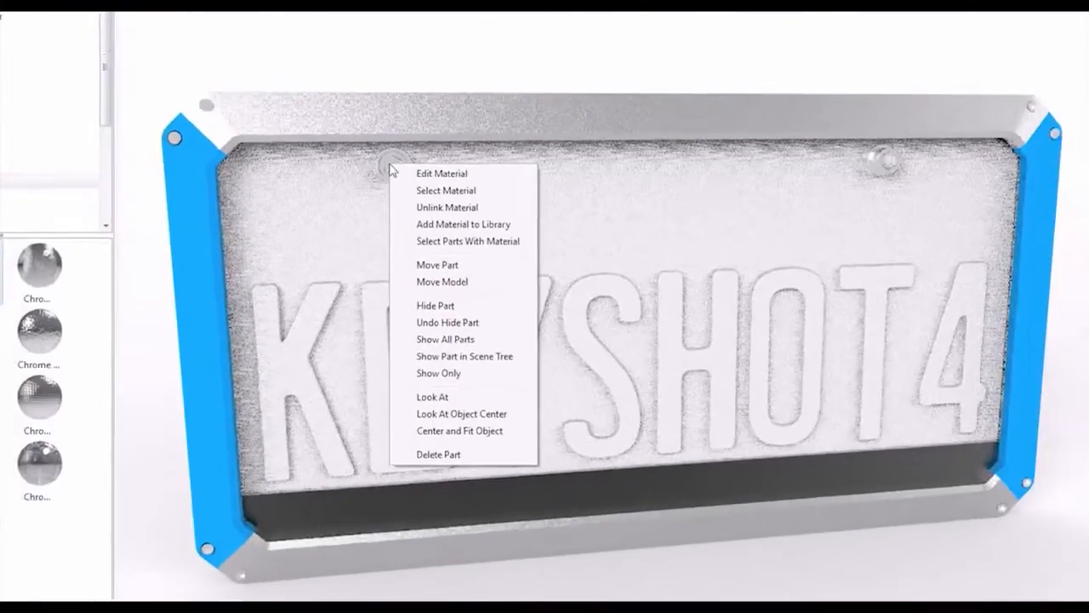
pyautogui.click(423, 207)
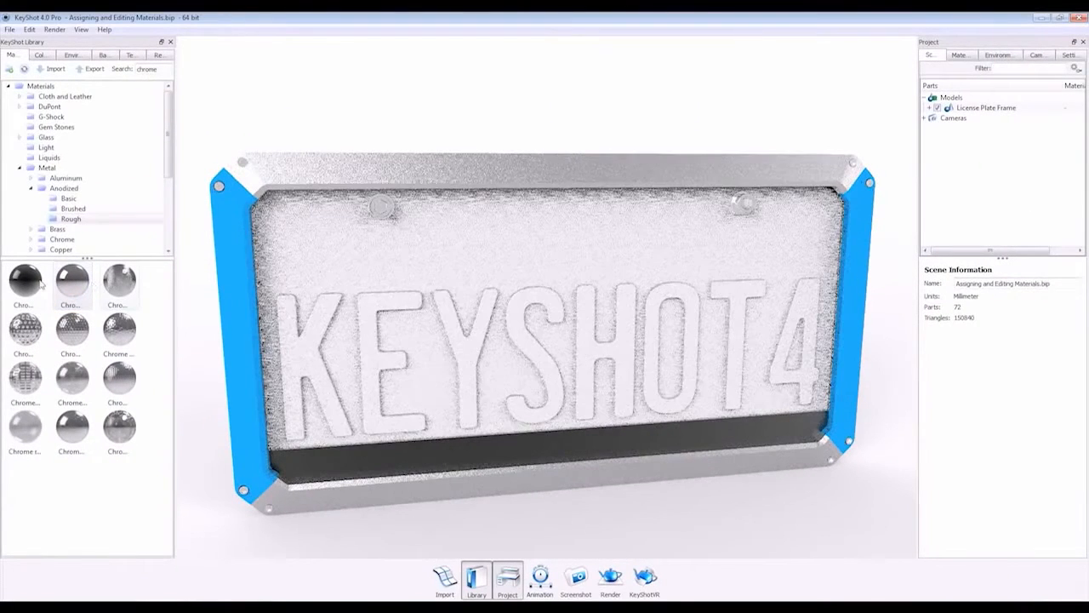
pyautogui.moveTo(40, 283); pyautogui.dragTo(381, 207)
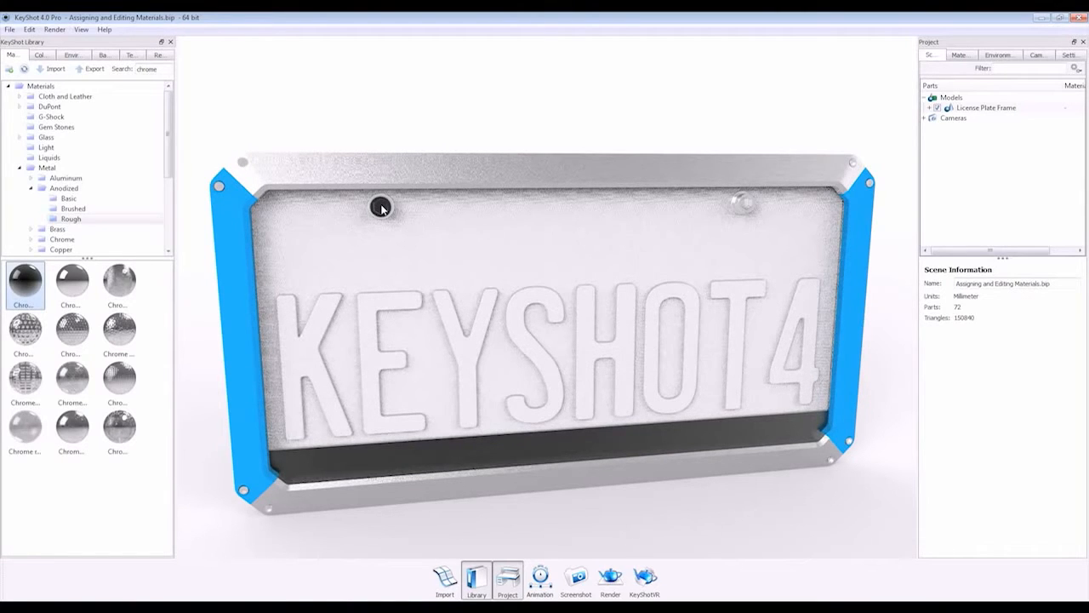
# Copy the upper-left screw's black chrome to the upper-right screw and the remaining parts around both screws
pyautogui.click(380, 207)
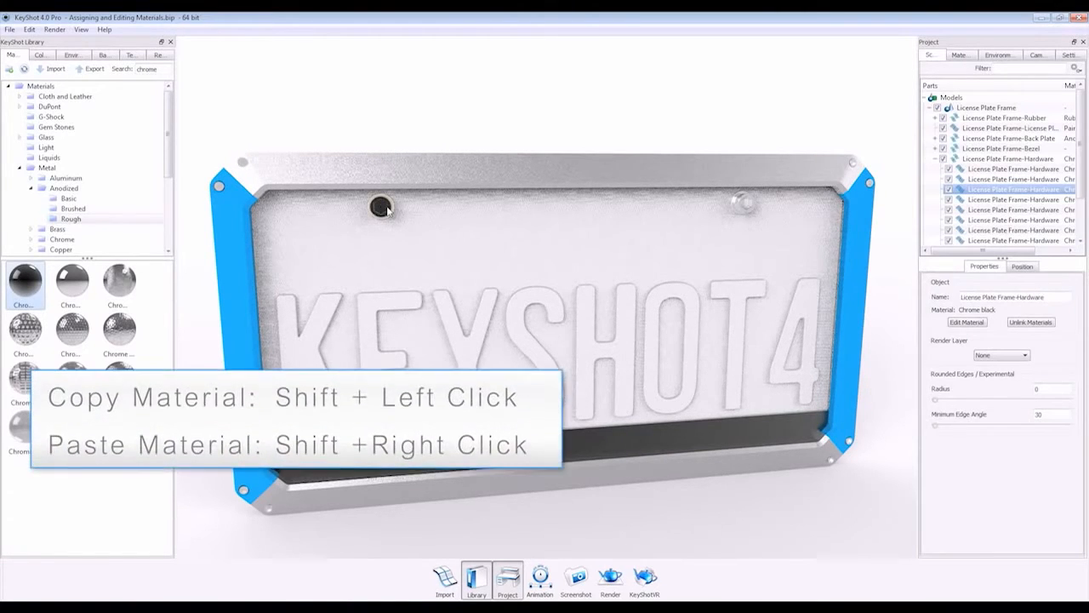
pyautogui.keyDown('shift'); pyautogui.rightClick(749, 207); pyautogui.keyUp('shift')
pyautogui.keyDown('ctrl'); pyautogui.click(748, 205); pyautogui.keyUp('ctrl')
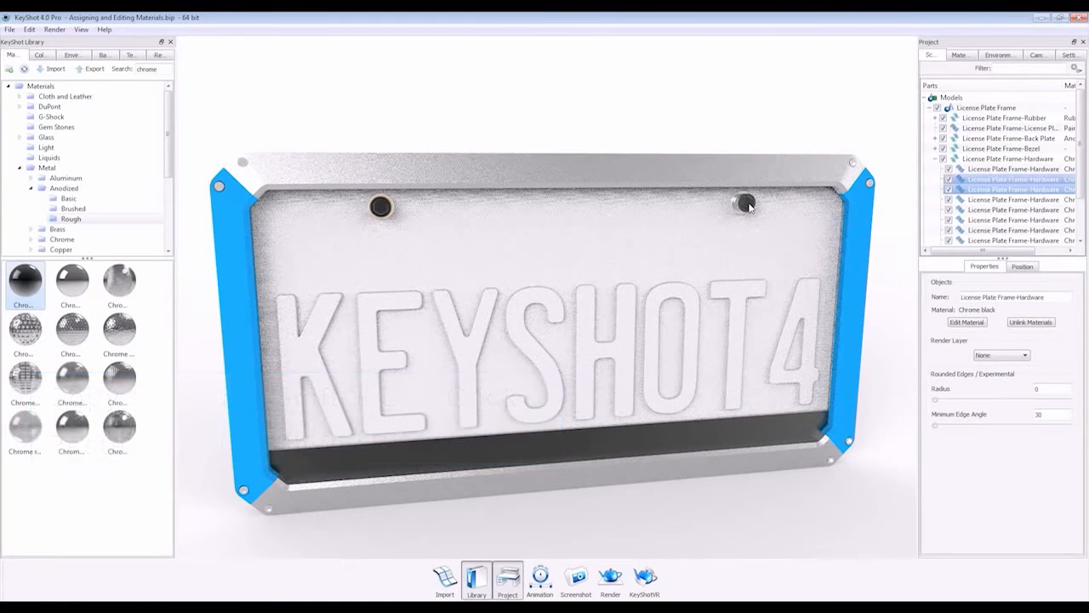
pyautogui.keyDown('ctrl'); pyautogui.click(732, 206); pyautogui.keyUp('ctrl')
pyautogui.keyDown('ctrl'); pyautogui.click(393, 209); pyautogui.keyUp('ctrl')
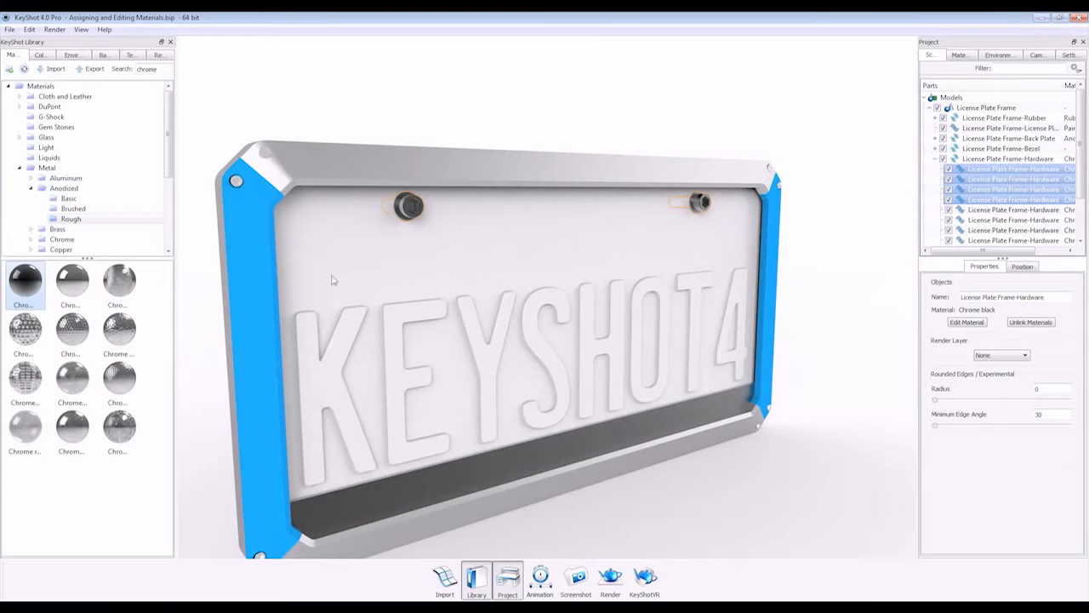
# Change the blue bezel material's type to Metal and set its roughness to 0.1
pyautogui.doubleClick(254, 276)
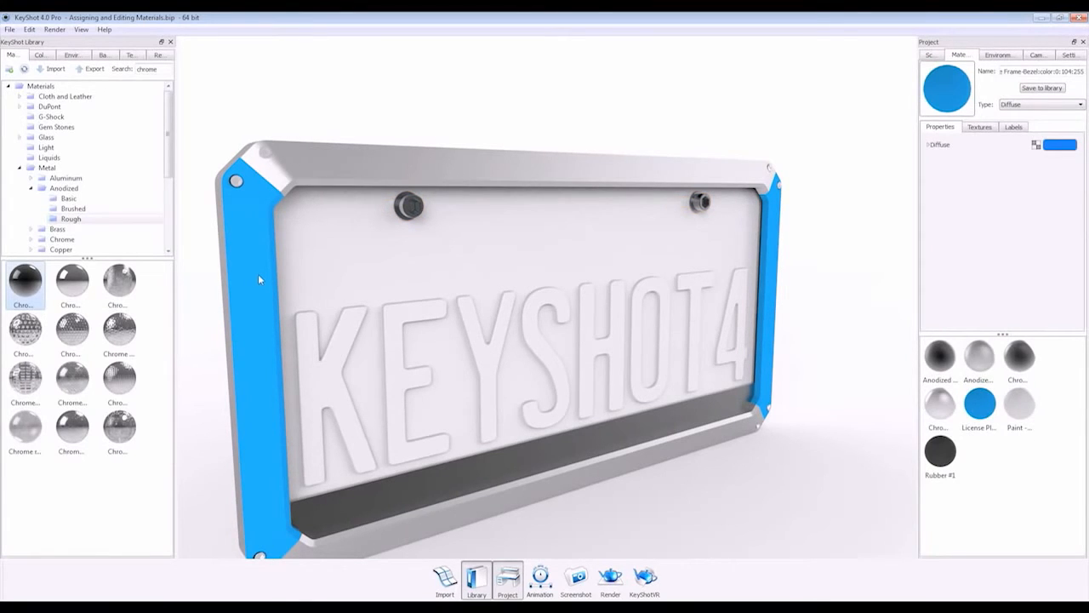
pyautogui.click(1011, 106)
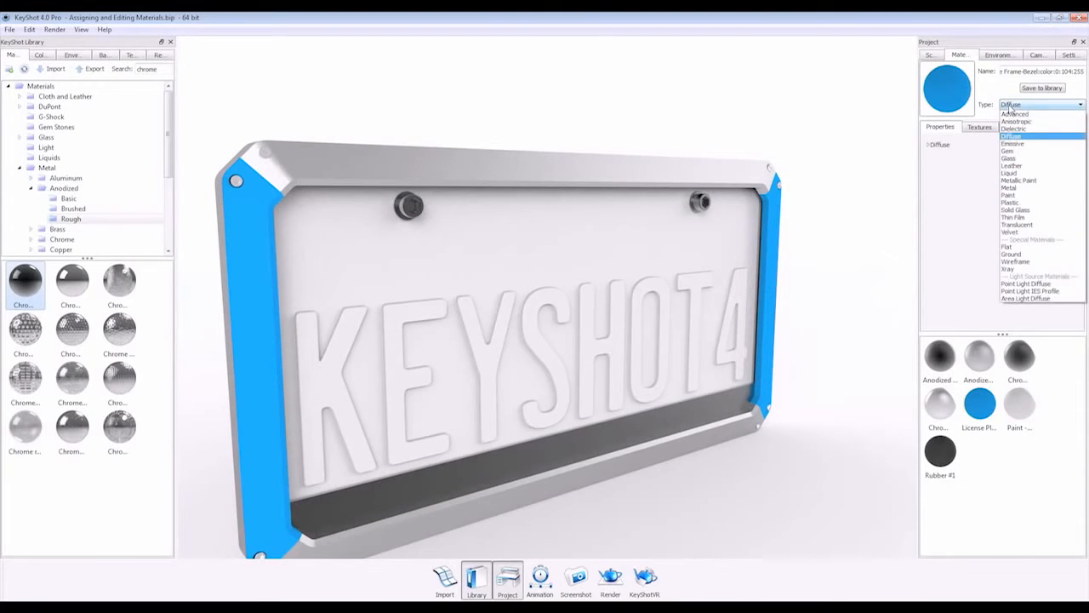
pyautogui.click(1013, 188)
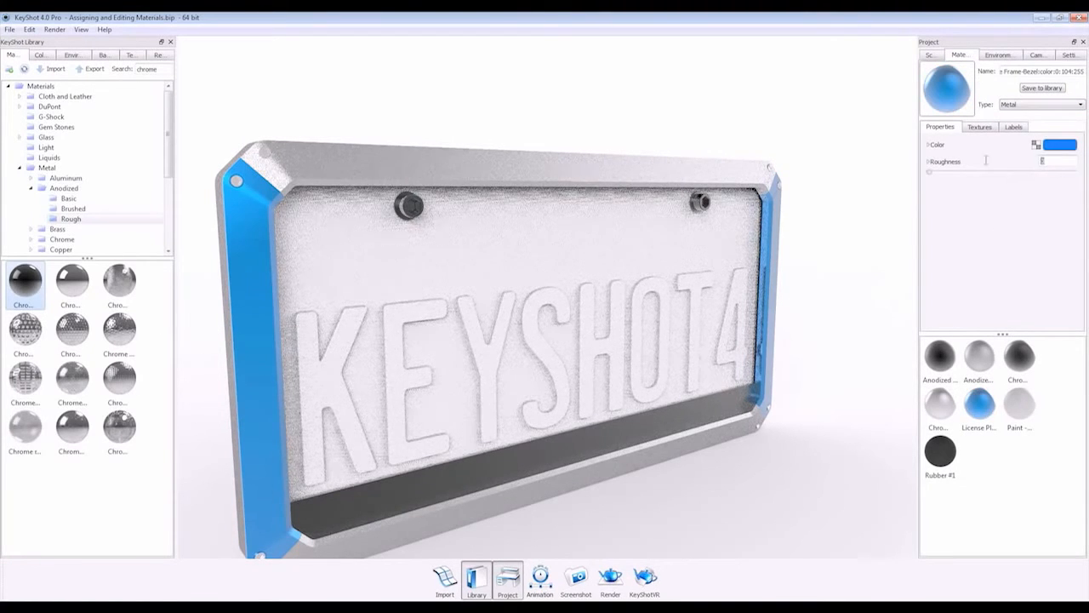
pyautogui.write('1')
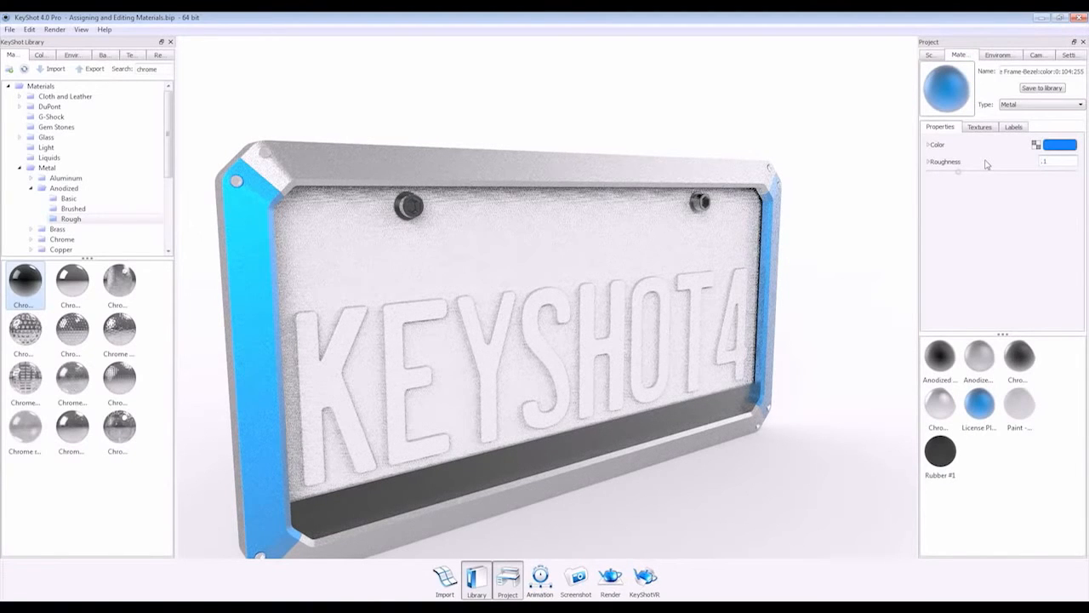
# Set the bezel metal's color to red with RGB values 255, 0, 4
pyautogui.click(1055, 150)
pyautogui.click(594, 157)
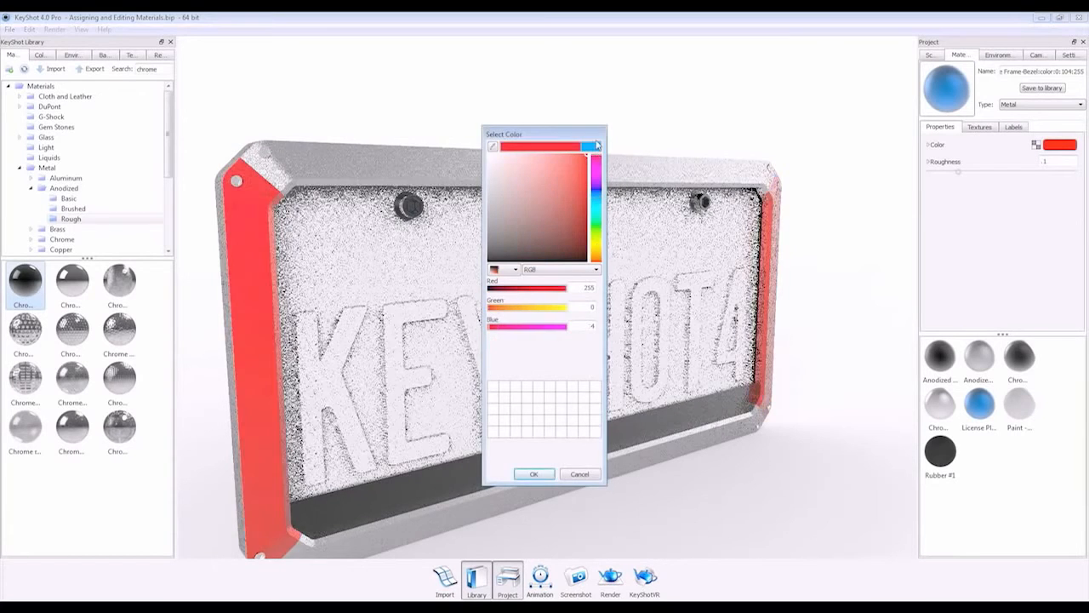
pyautogui.click(534, 474)
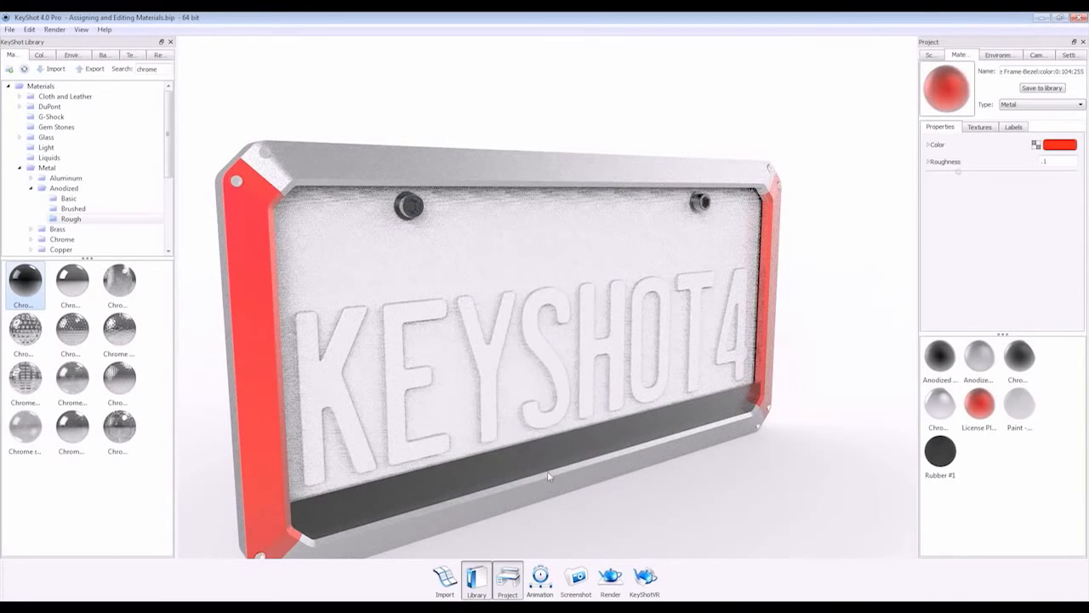
# Apply Blue from the Basic color library to the bezel's side sections
pyautogui.click(48, 55)
pyautogui.click(68, 110)
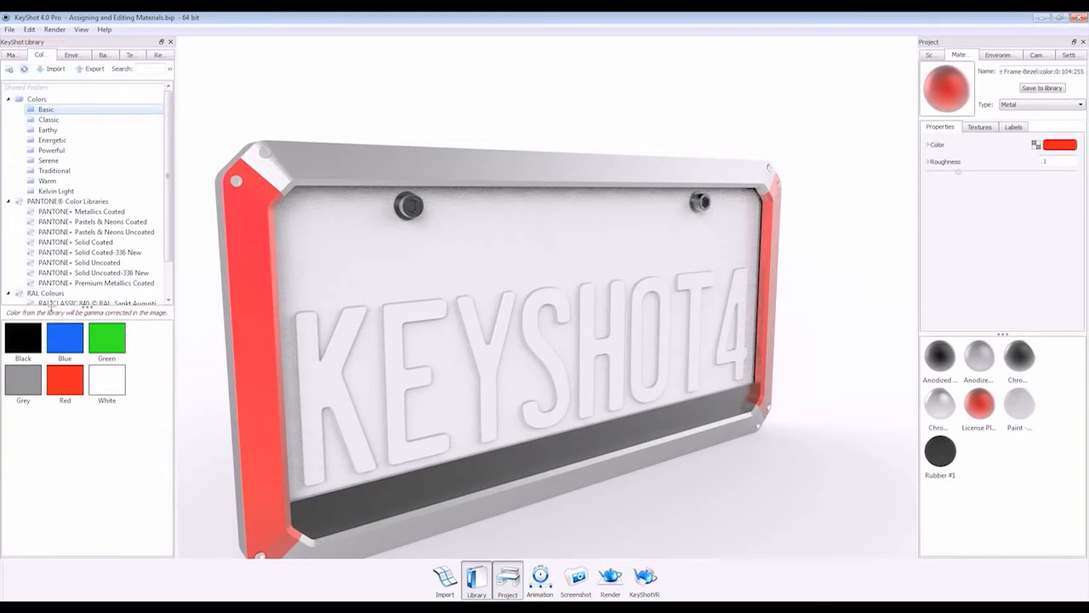
pyautogui.moveTo(66, 338); pyautogui.dragTo(254, 317)
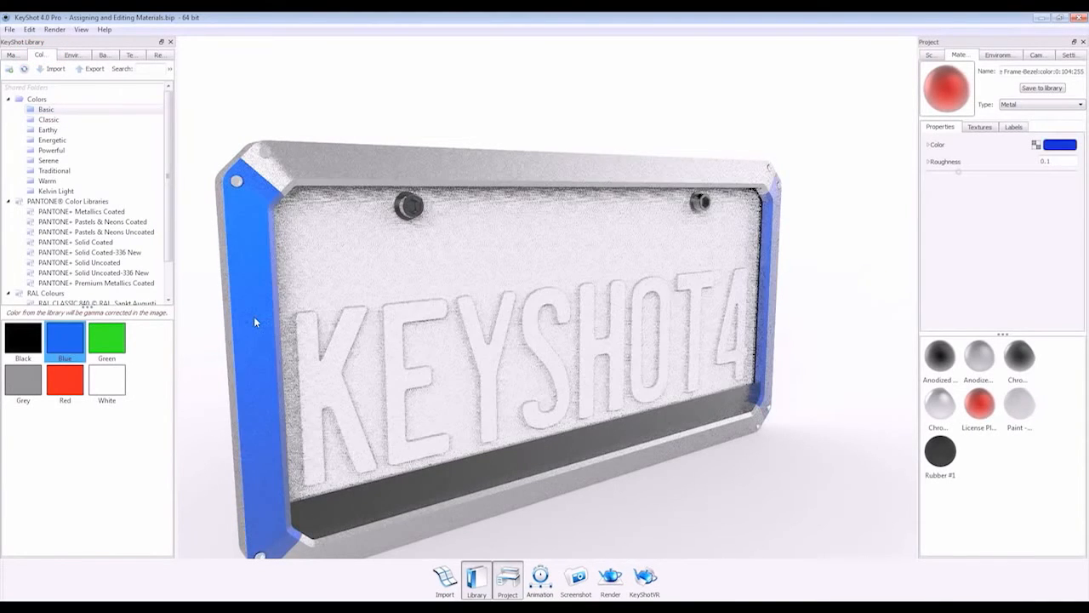
# Change the bezel material's type to Advanced
pyautogui.moveTo(449, 317); pyautogui.dragTo(505, 266, button='middle')
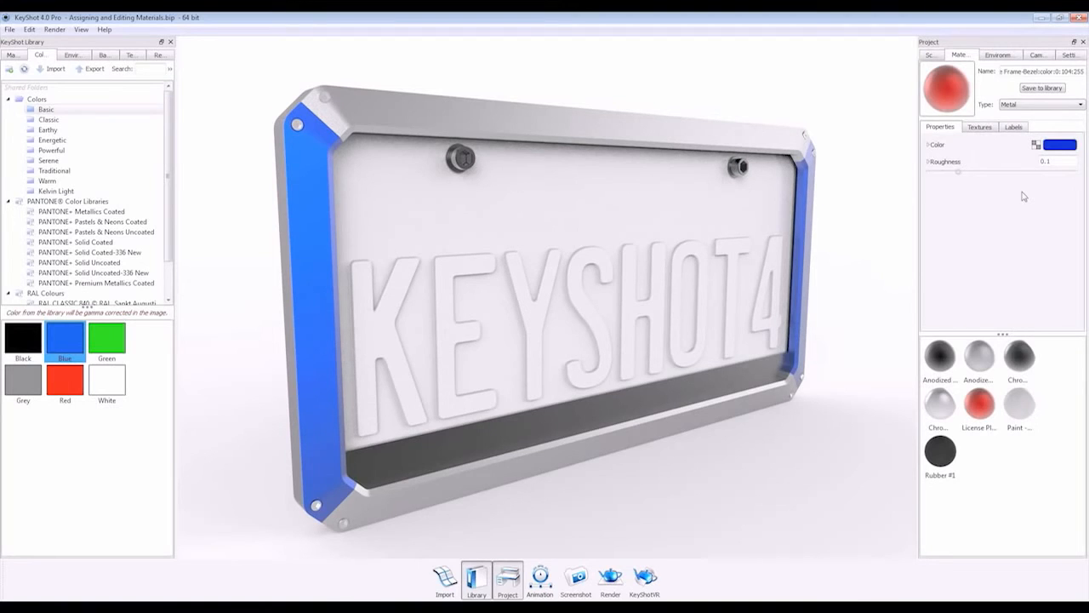
pyautogui.click(1031, 106)
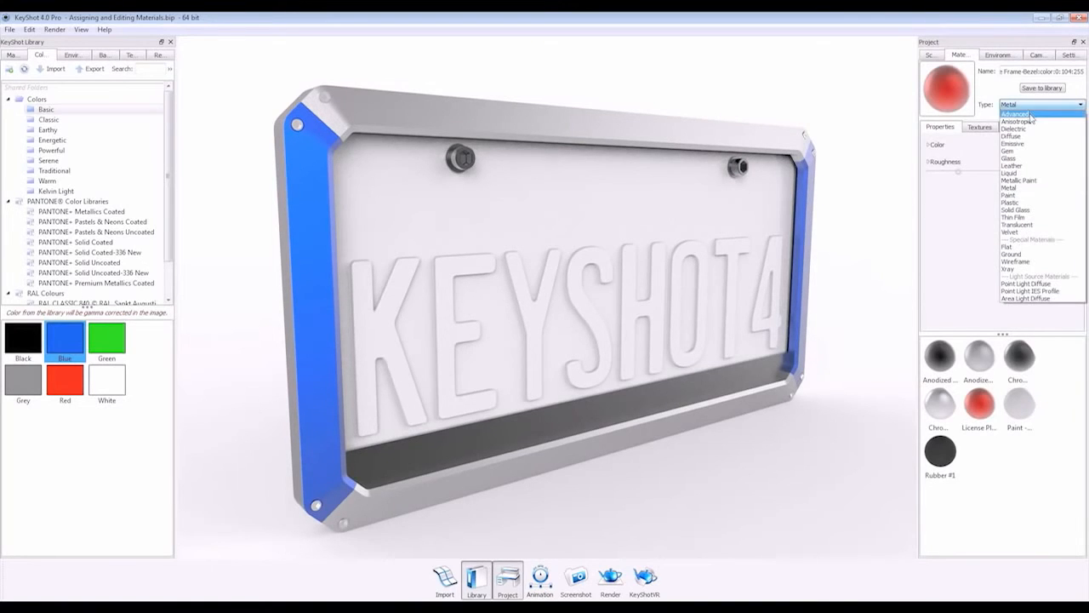
pyautogui.click(1024, 114)
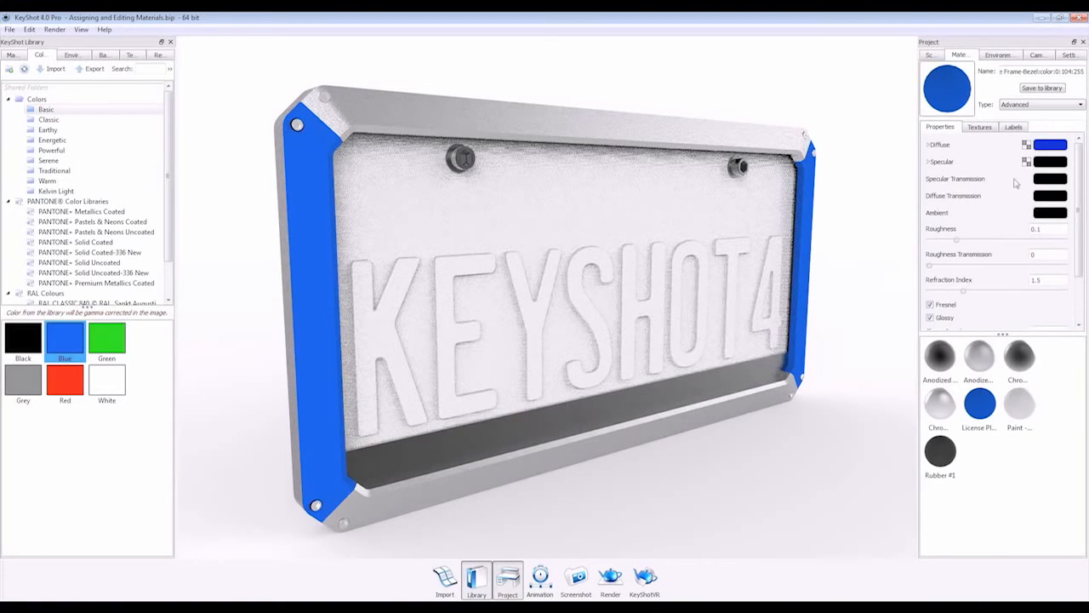
# Change the blue bezel material's type from Advanced to Metal
pyautogui.click(100, 32)
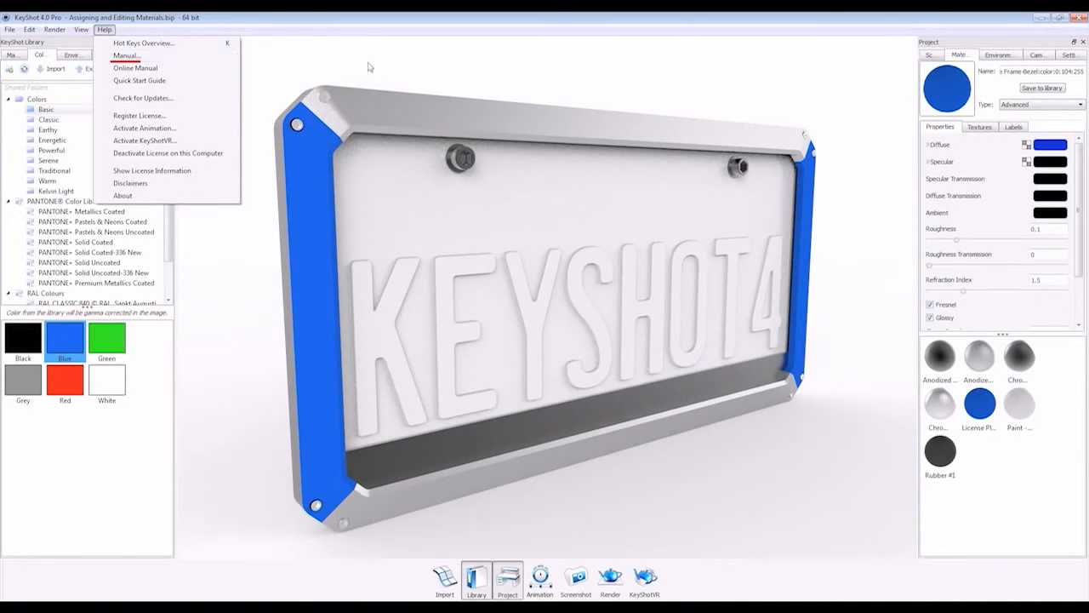
pyautogui.click(1042, 104)
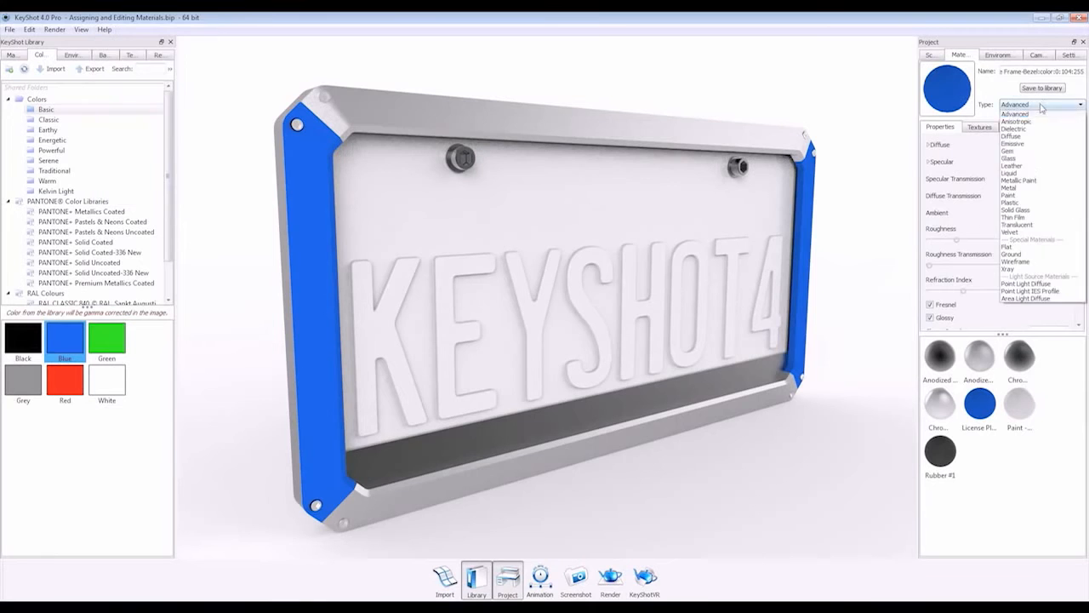
pyautogui.click(1025, 185)
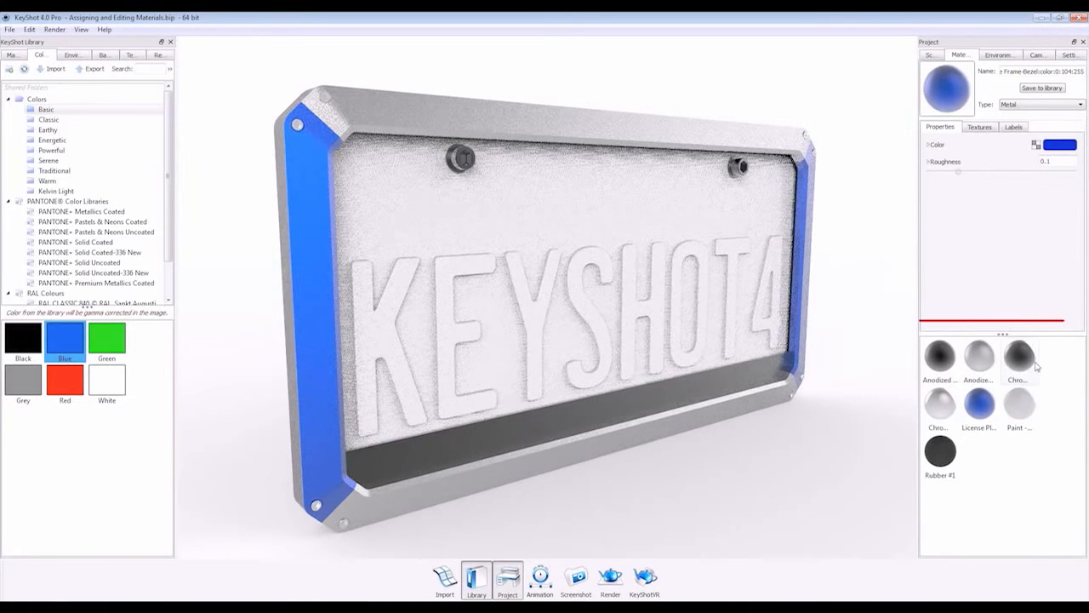
# Change the color of the Anodized rough black #1 material to a medium grey
pyautogui.moveTo(993, 397)
pyautogui.mouseDown()
pyautogui.moveTo(730, 401)
pyautogui.moveTo(736, 376)
pyautogui.moveTo(817, 451)
pyautogui.mouseUp()
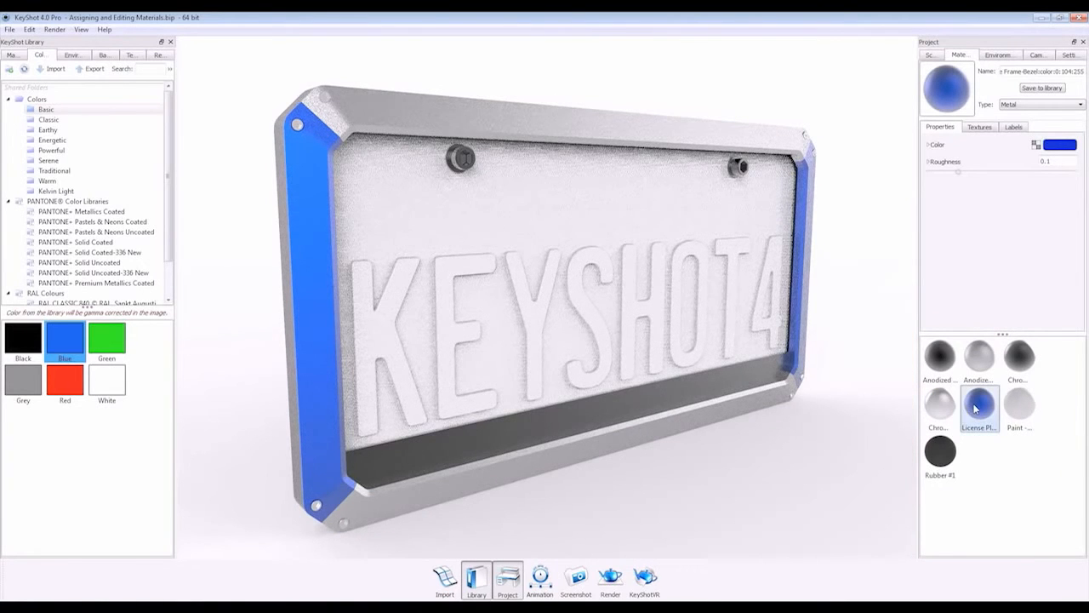
pyautogui.click(941, 368)
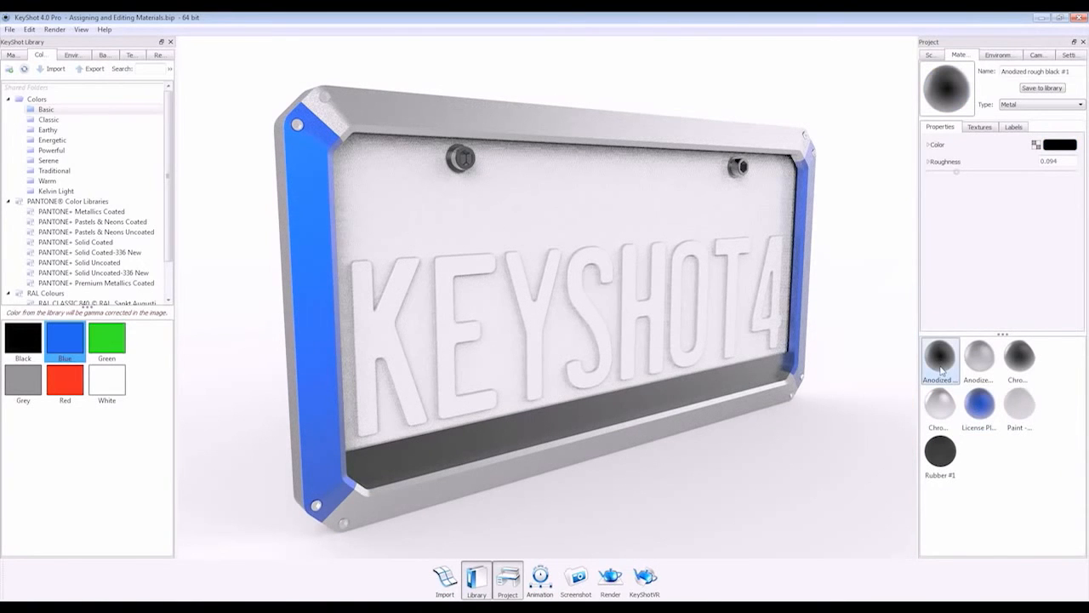
pyautogui.click(1063, 145)
pyautogui.click(488, 203)
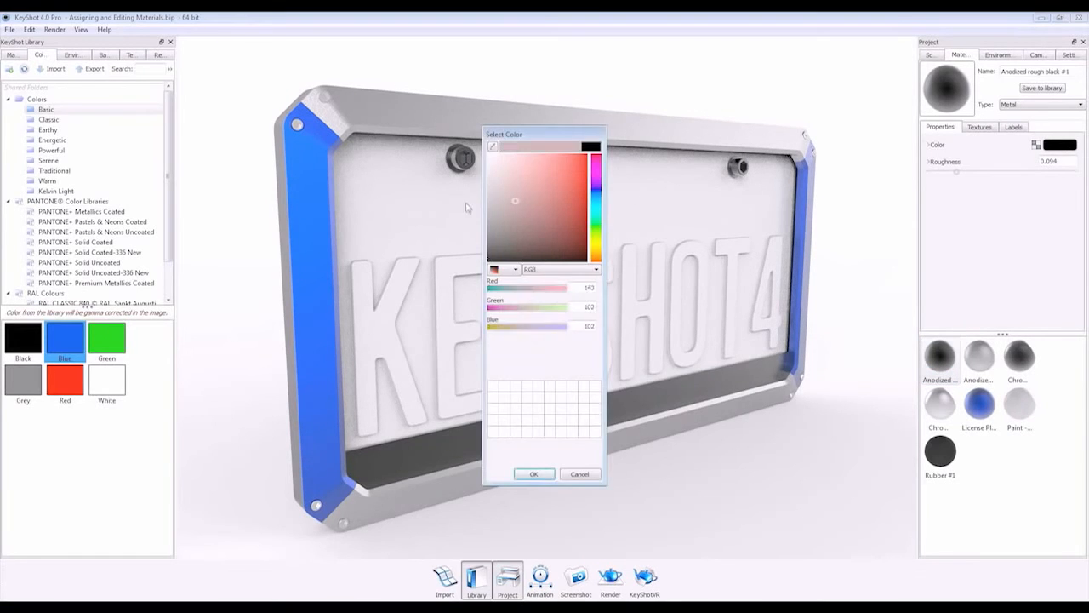
pyautogui.click(534, 474)
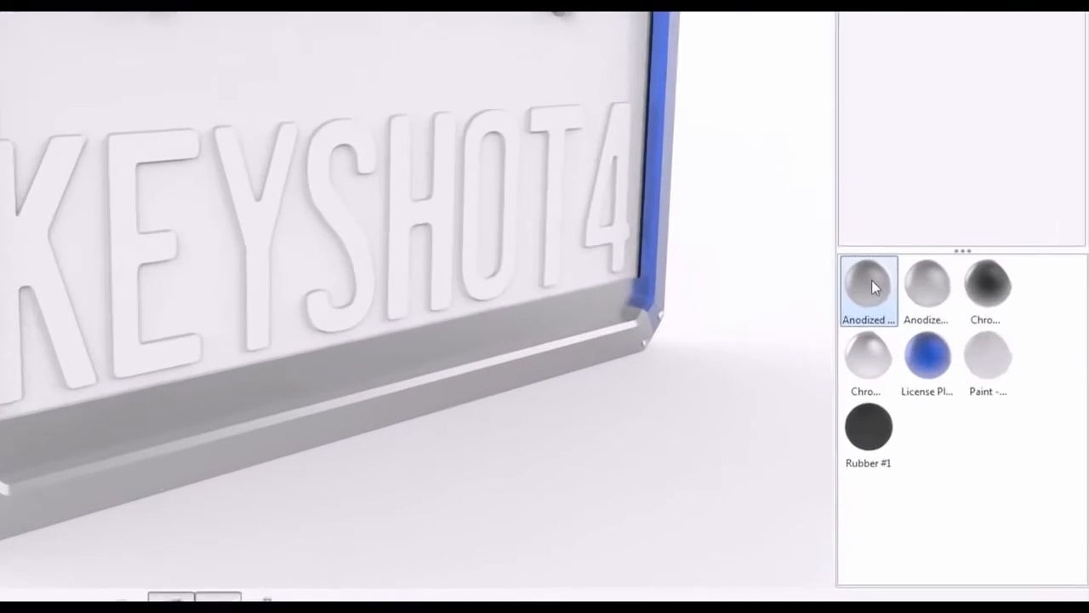
# Select all bezel parts that use the Anodized rough grey #1 material
pyautogui.rightClick(942, 358)
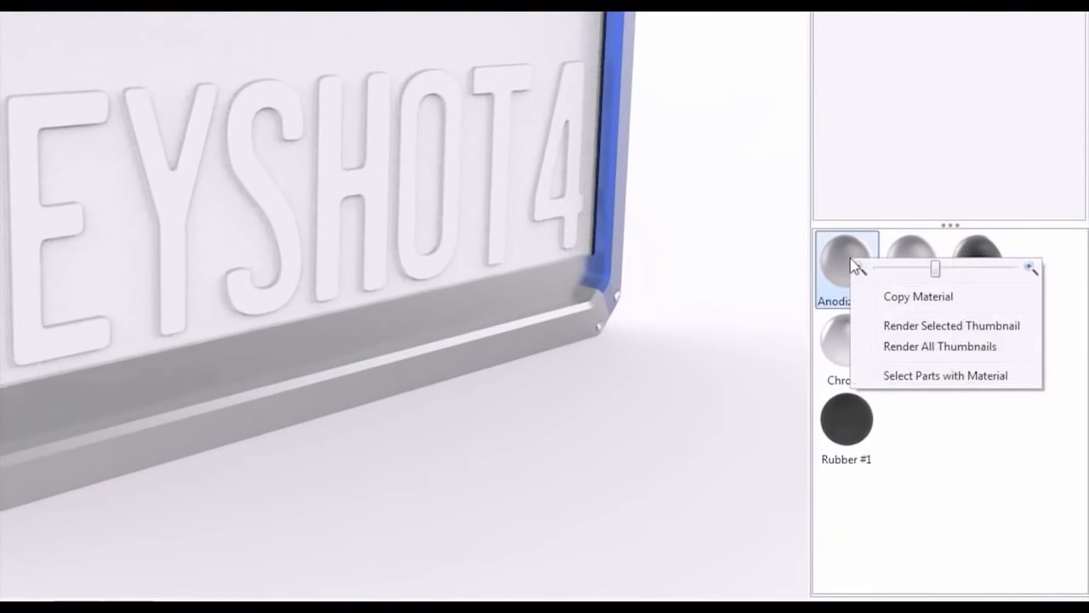
pyautogui.click(908, 374)
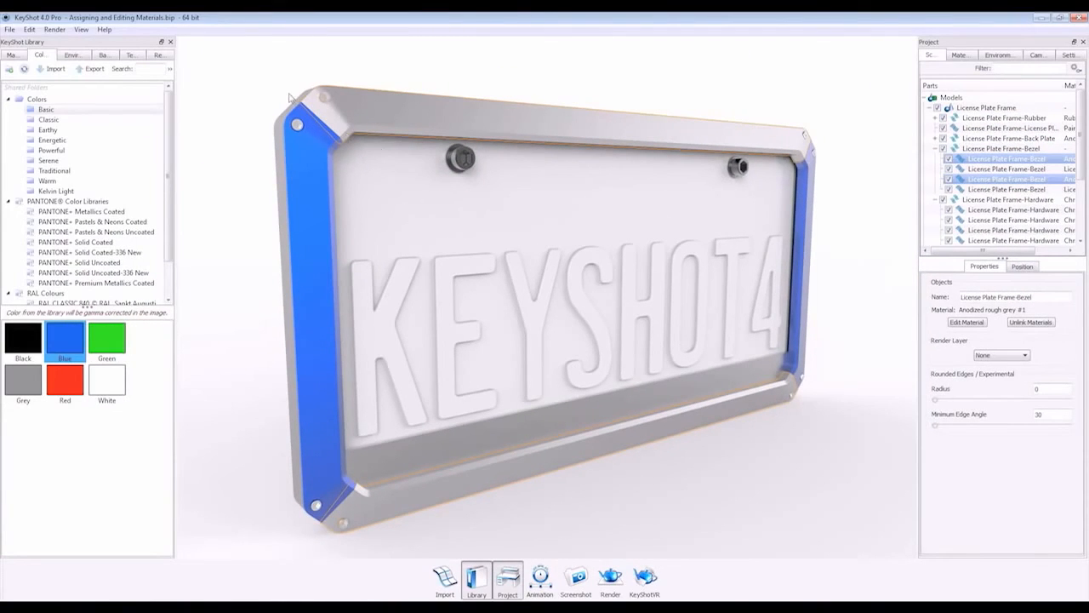
# Set the rounded edges radius of the selected grey bezel parts to 0.3
pyautogui.moveTo(331, 118); pyautogui.dragTo(489, 245, button='middle')
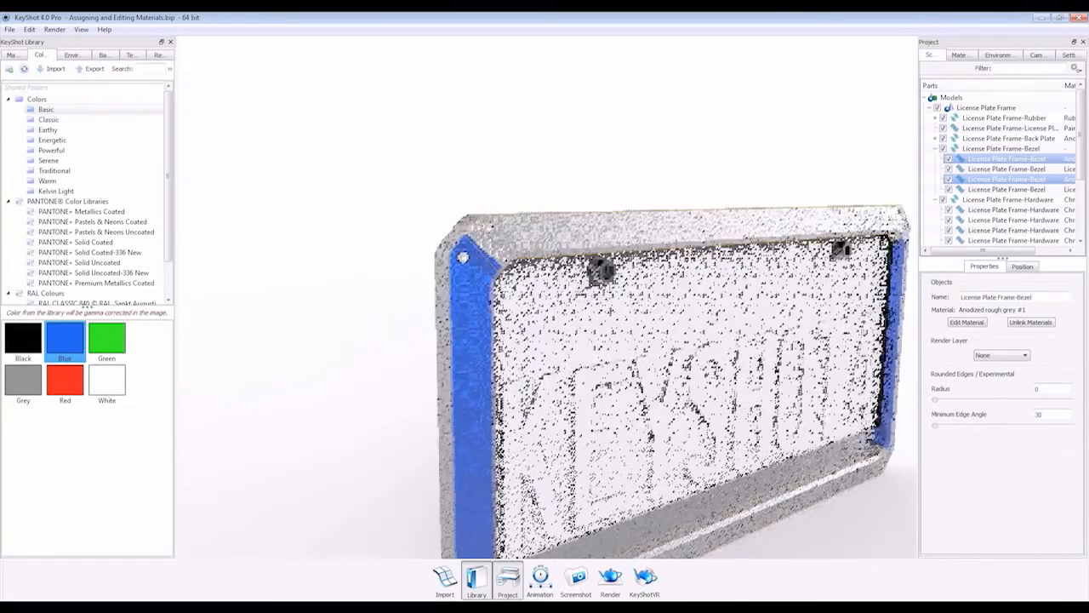
pyautogui.scroll(5, 468, 240)
pyautogui.moveTo(468, 240); pyautogui.dragTo(558, 285)
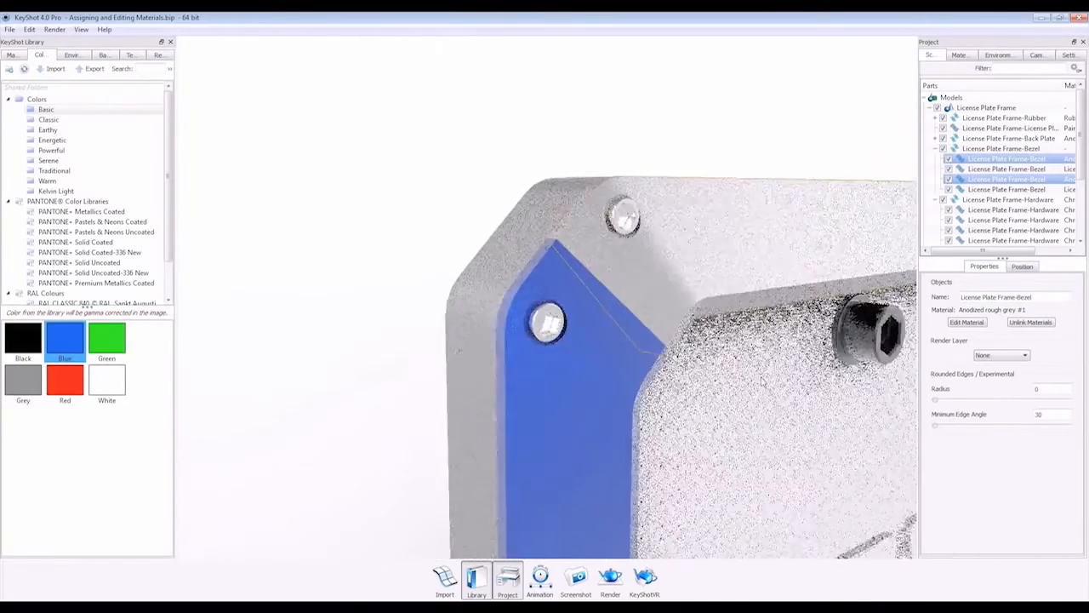
pyautogui.moveTo(1043, 390); pyautogui.dragTo(1022, 400)
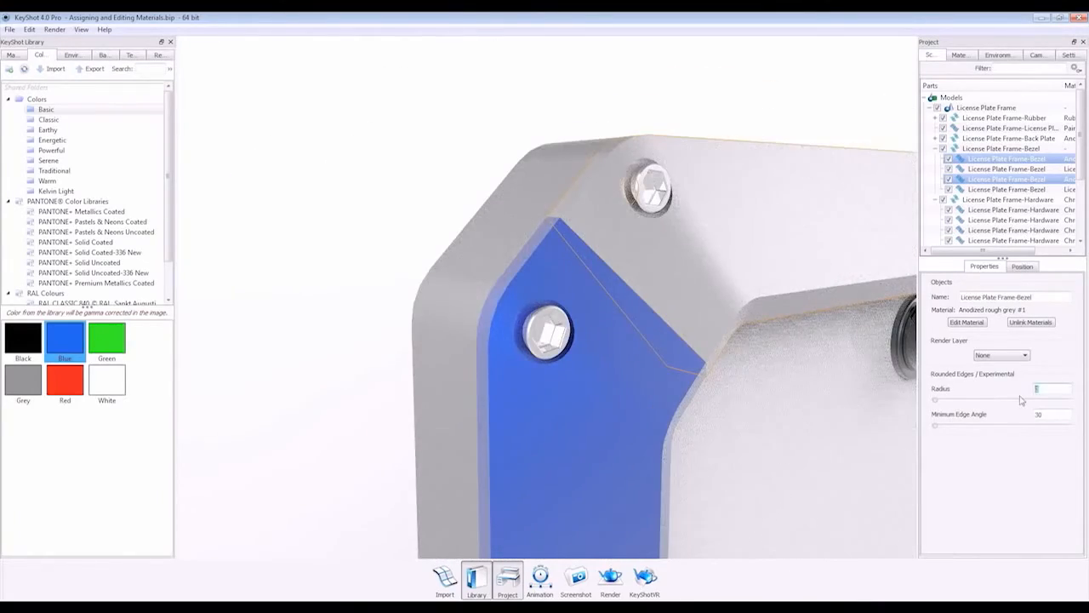
pyautogui.write('.3')
pyautogui.press('Return')
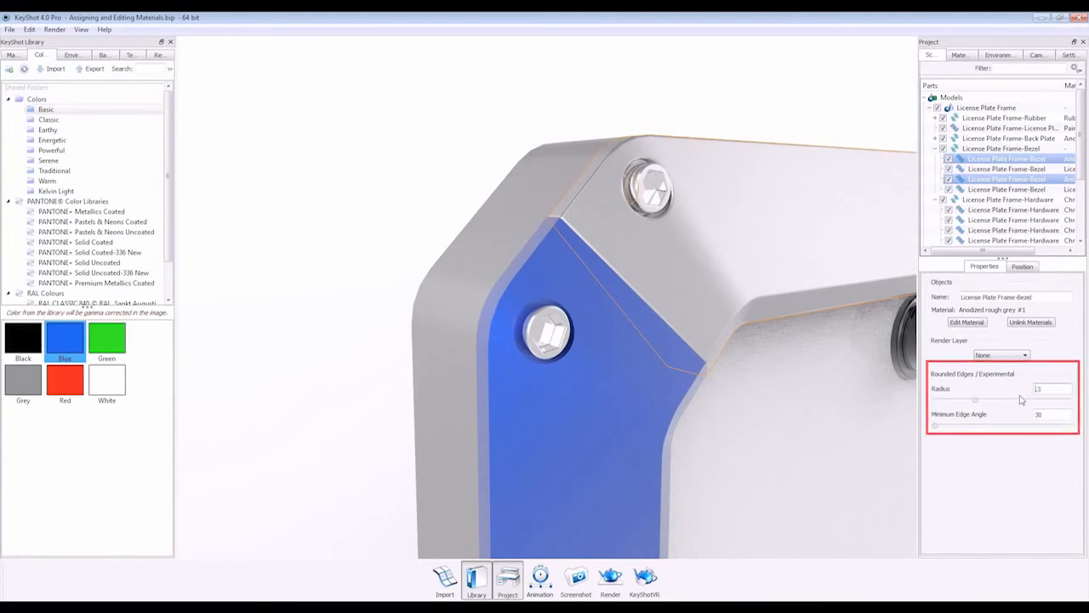
# Reset the rounded edges radius of the selected bezel parts to 0
pyautogui.doubleClick(1048, 389)
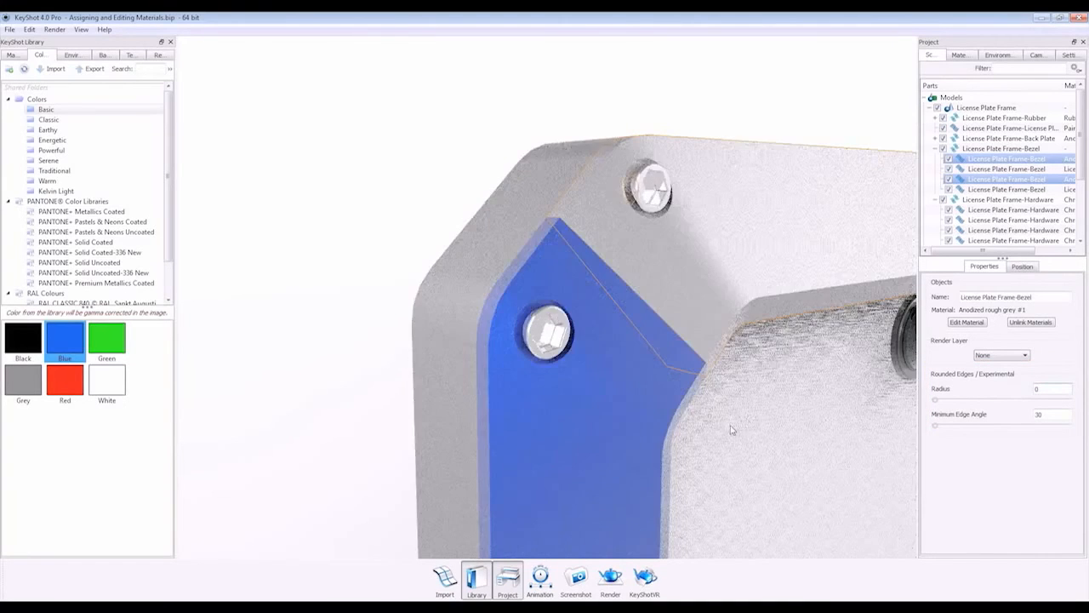
pyautogui.scroll(-8, 734, 427)
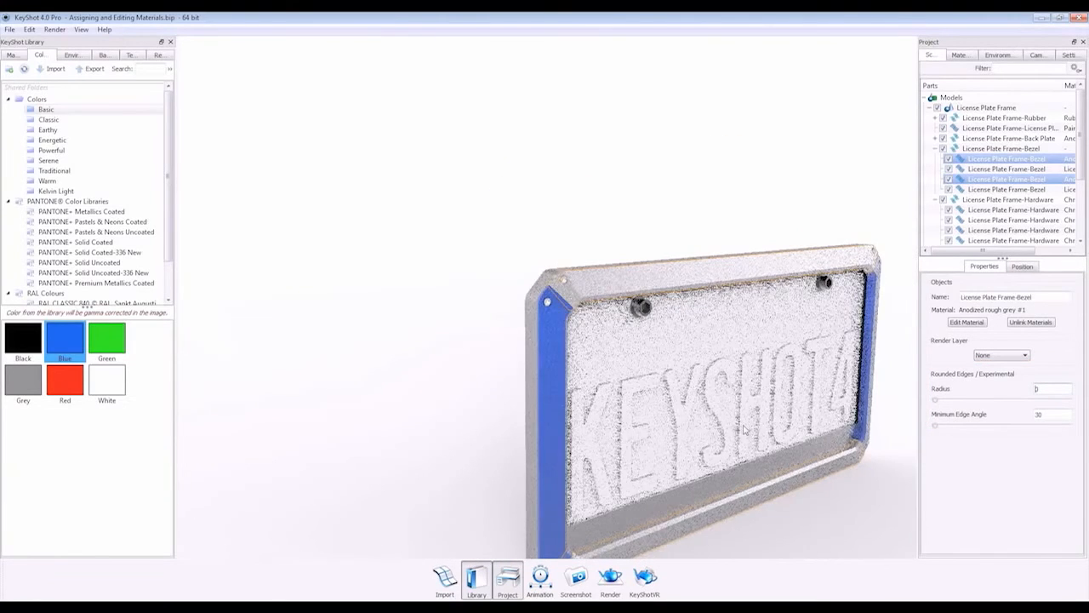
pyautogui.moveTo(485, 339); pyautogui.dragTo(406, 226)
pyautogui.moveTo(650, 344); pyautogui.dragTo(426, 272)
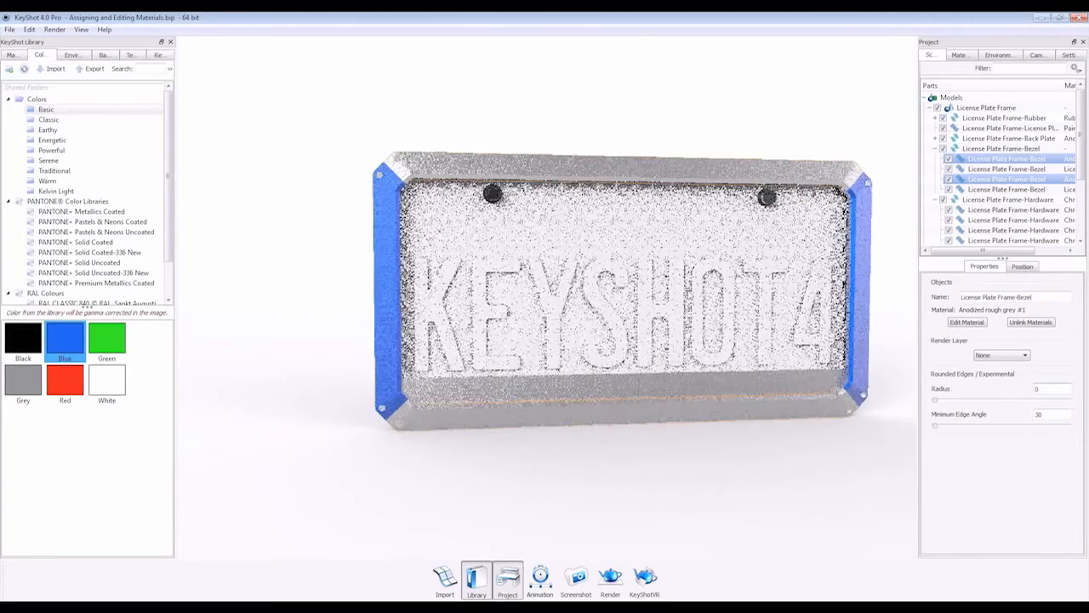
pyautogui.moveTo(526, 294); pyautogui.dragTo(442, 299, button='middle')
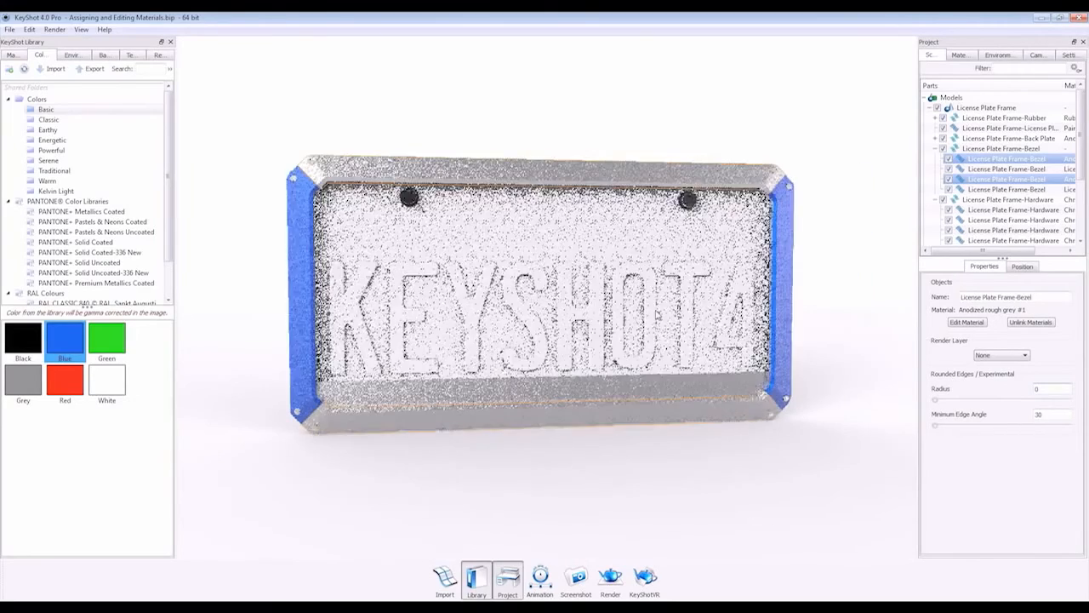
pyautogui.scroll(5, 657, 312)
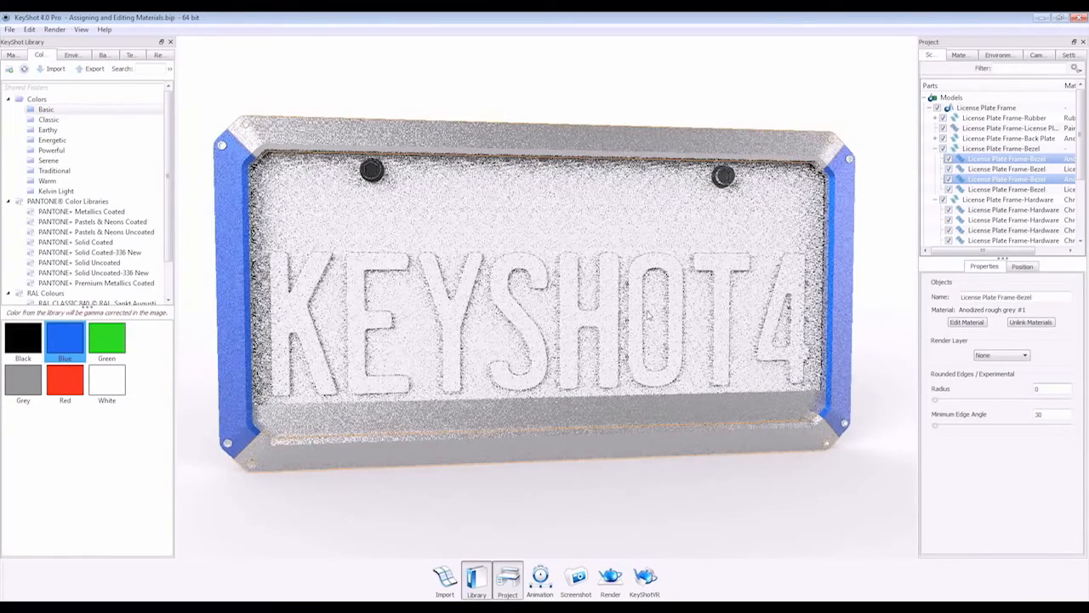